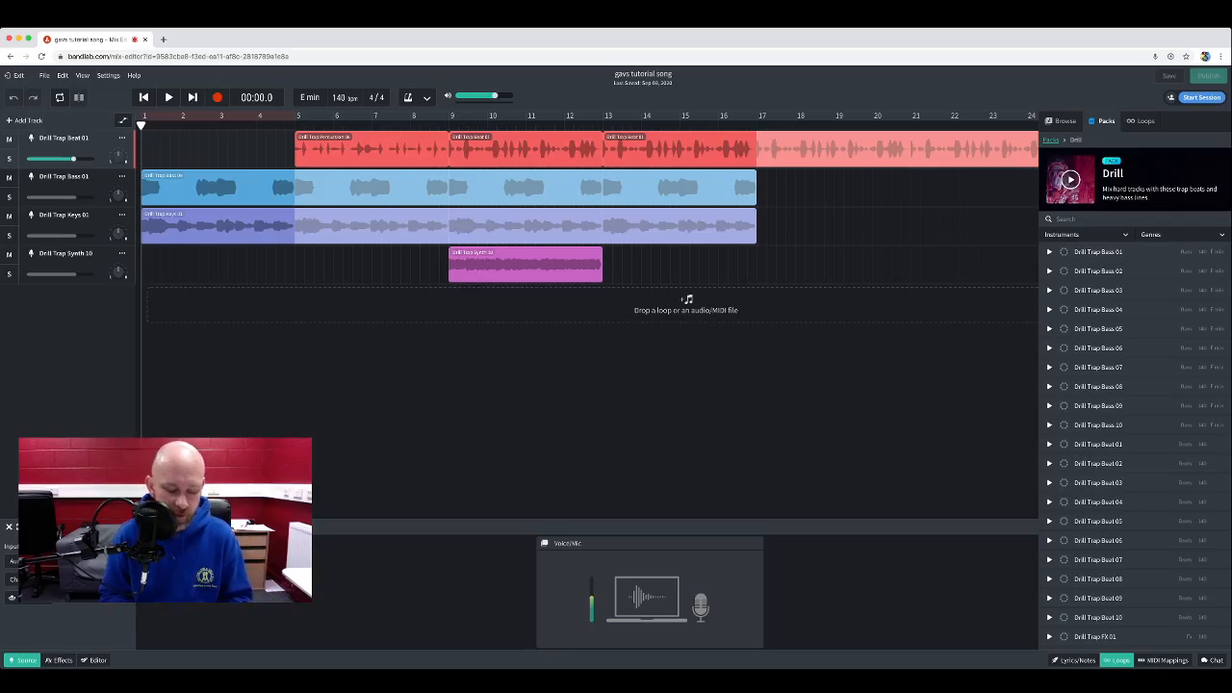
- Play back the arrangement from the beginning and replay the section starting at bar 9
key(space)
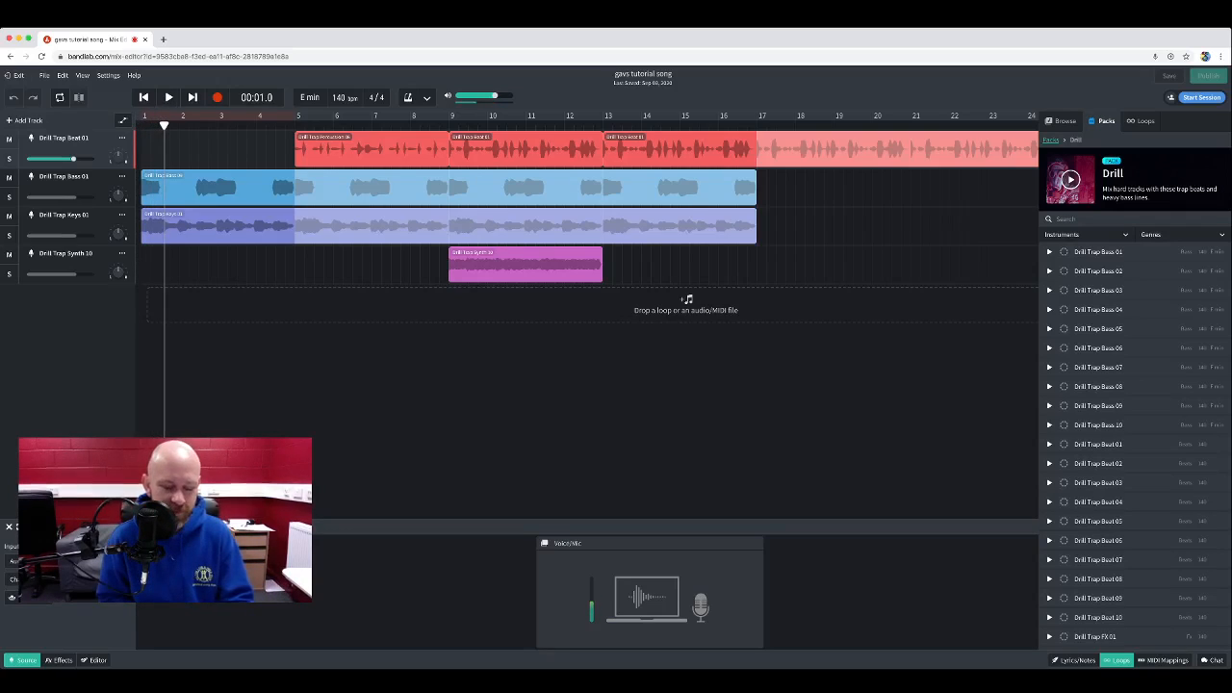
key(space)
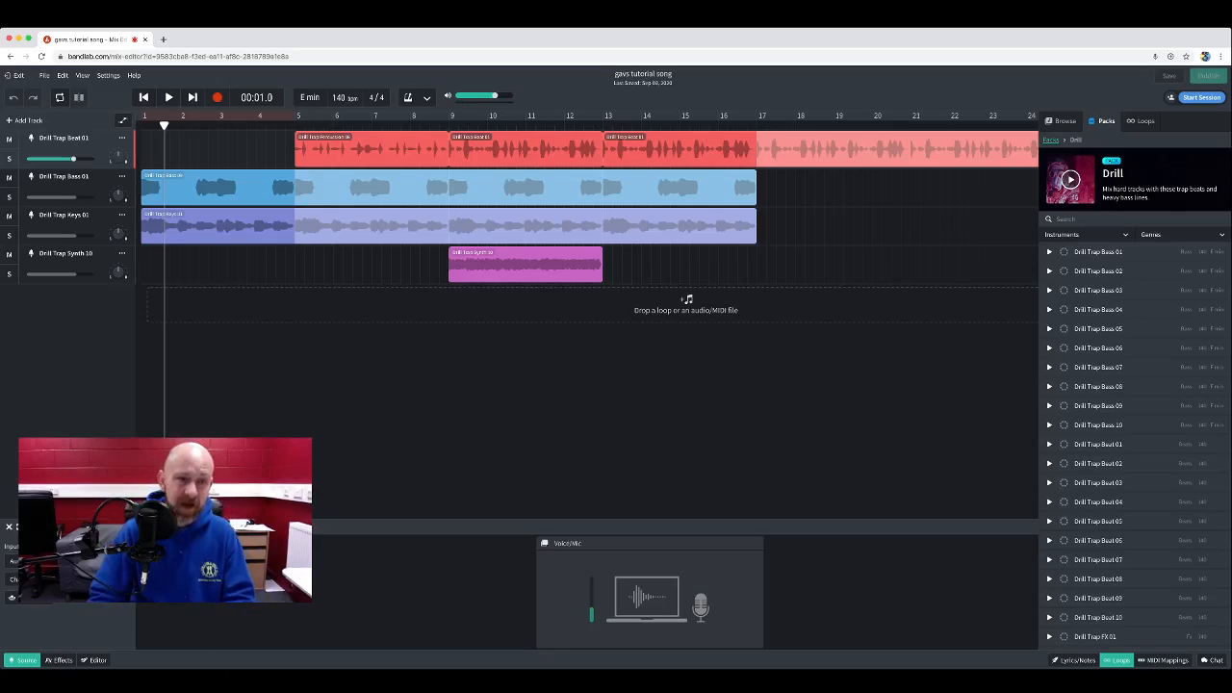
click(143, 97)
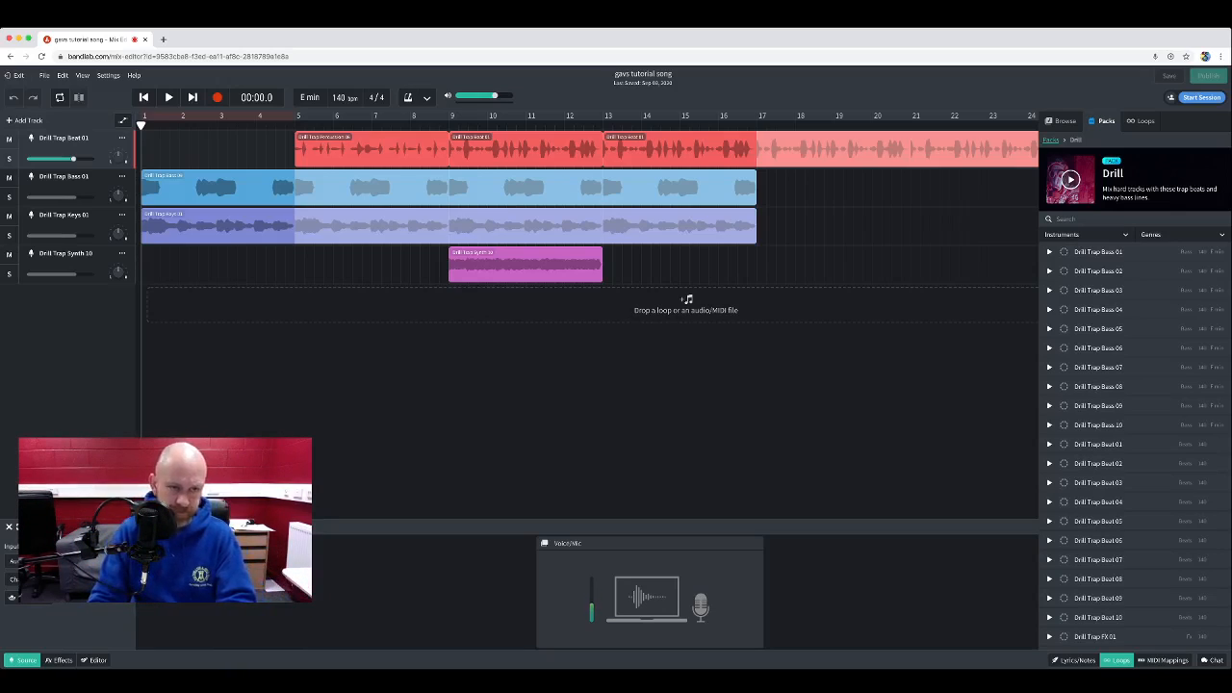
key(space)
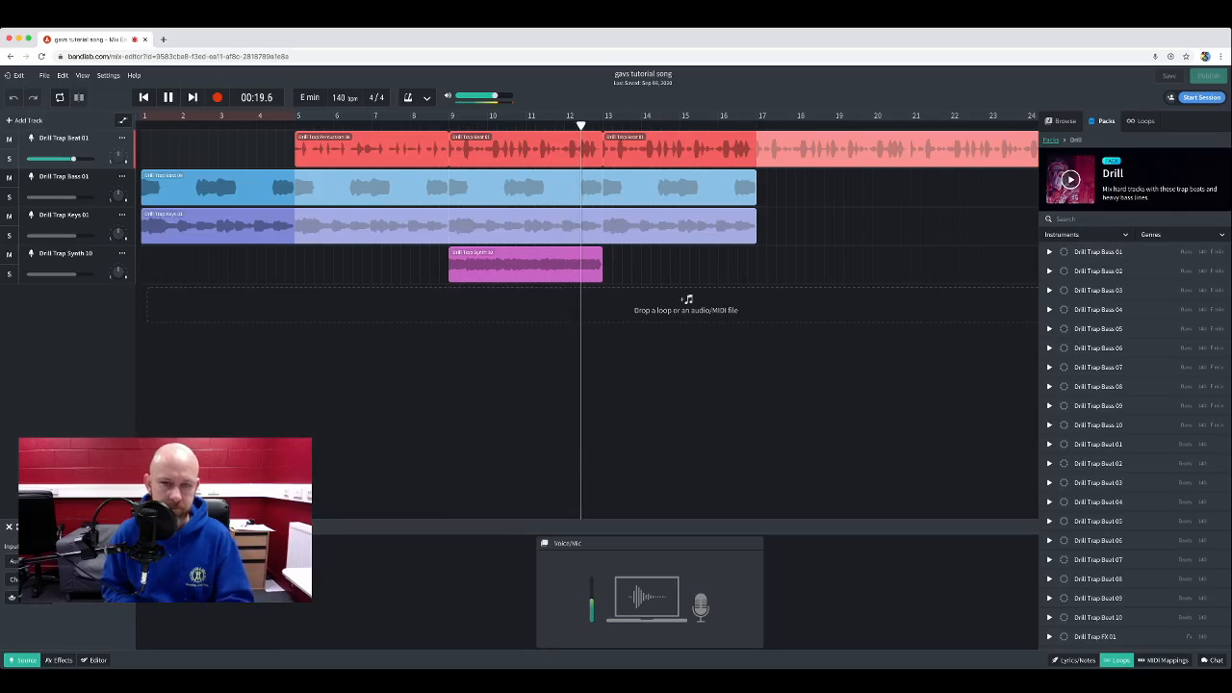
key(space)
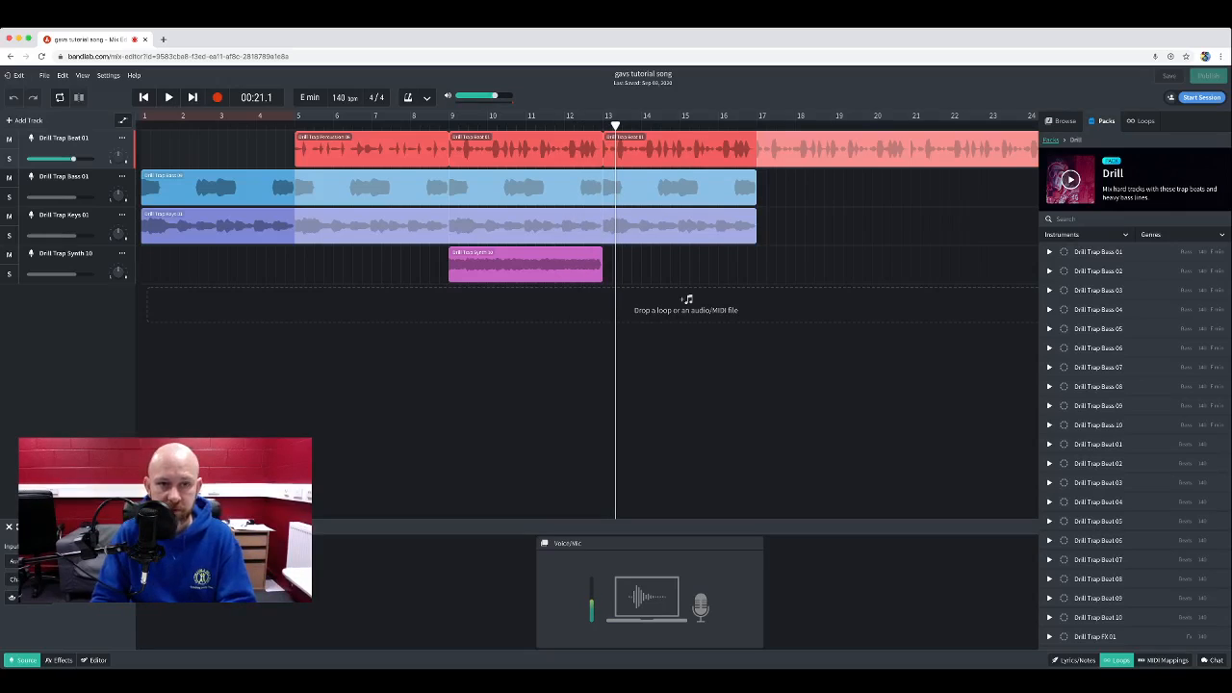
key(space)
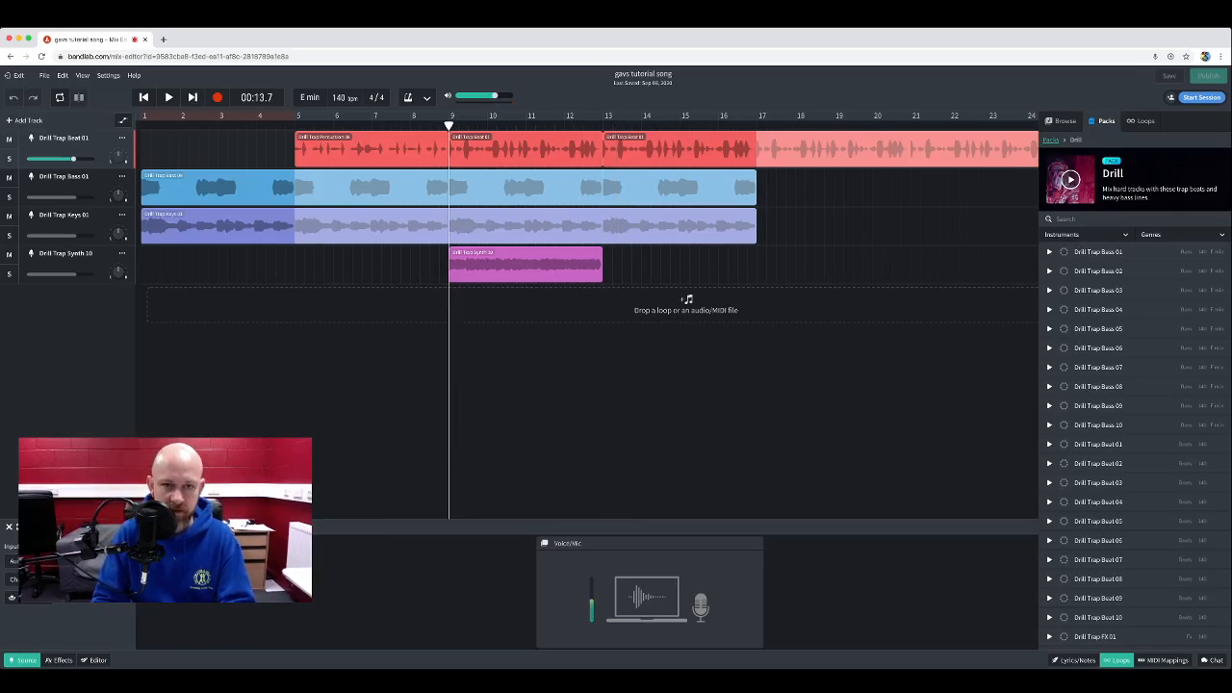
key(space)
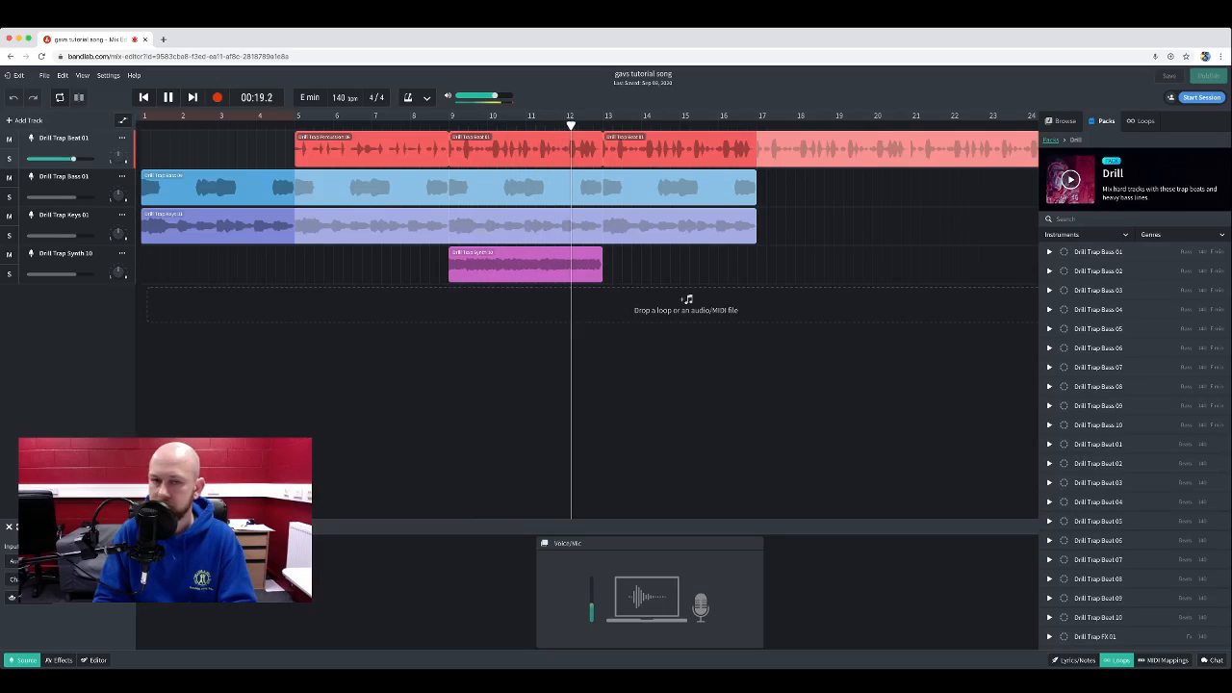
key(space)
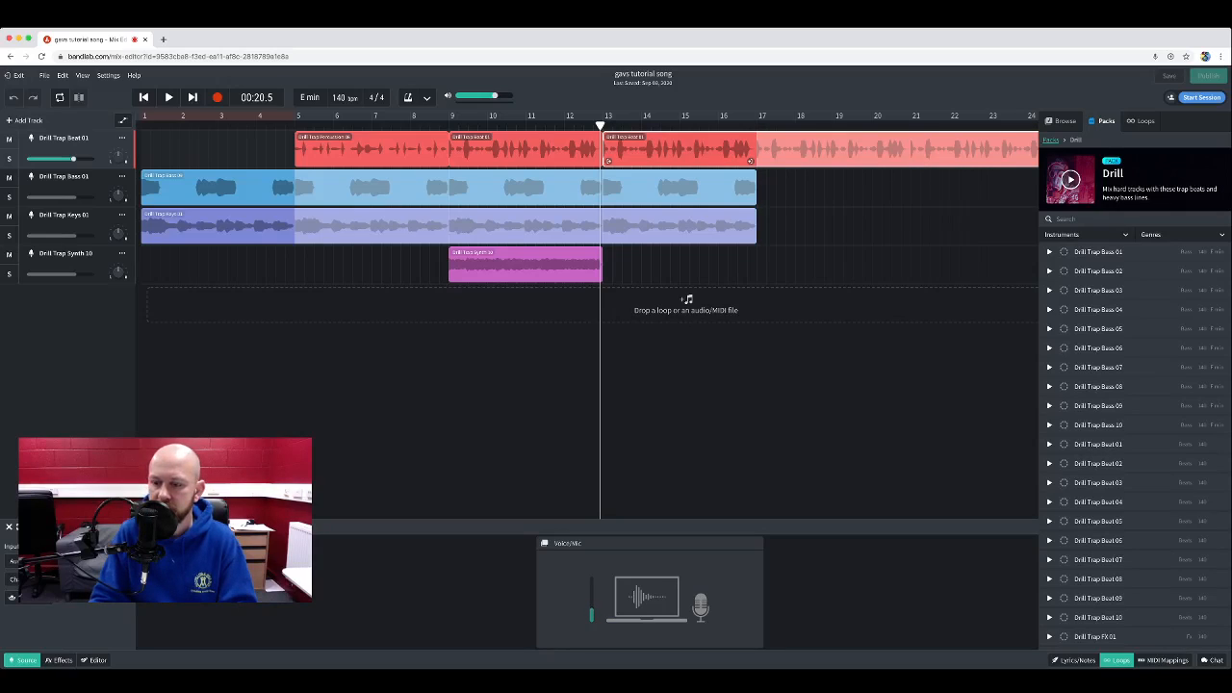
- Shorten the last looped beat region on the Drill Trap Beat 01 track to end at bar 17 and move the playhead there
click(1116, 659)
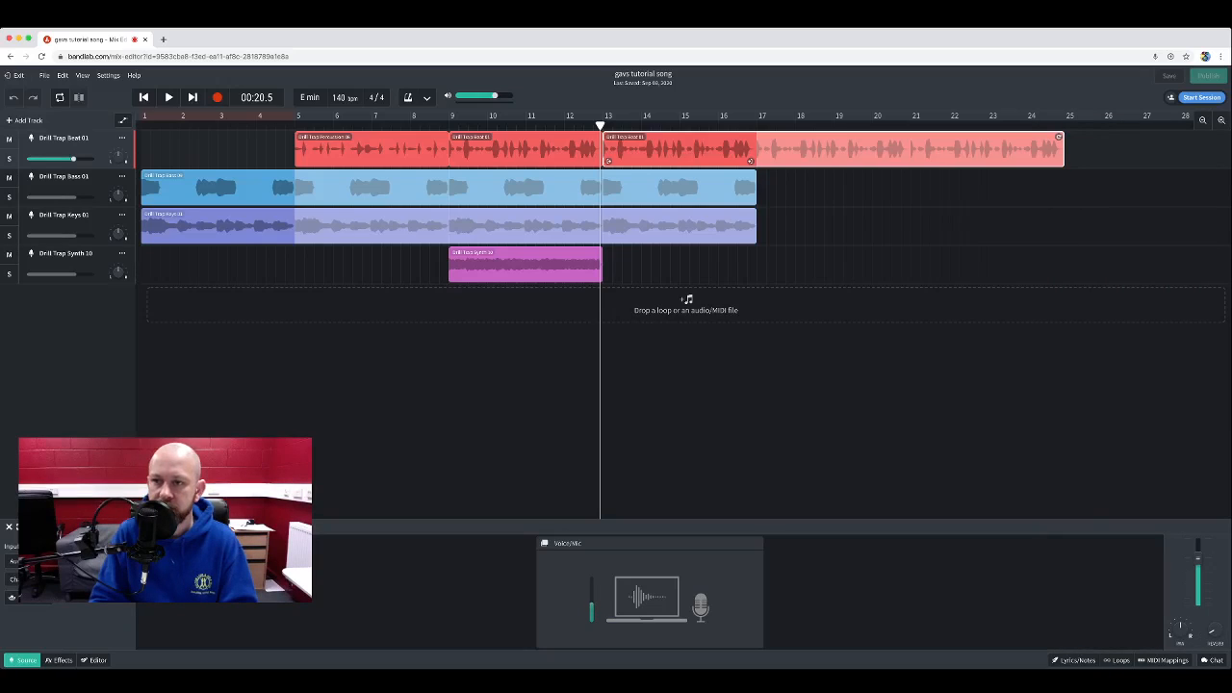
drag(1059, 137, 756, 137)
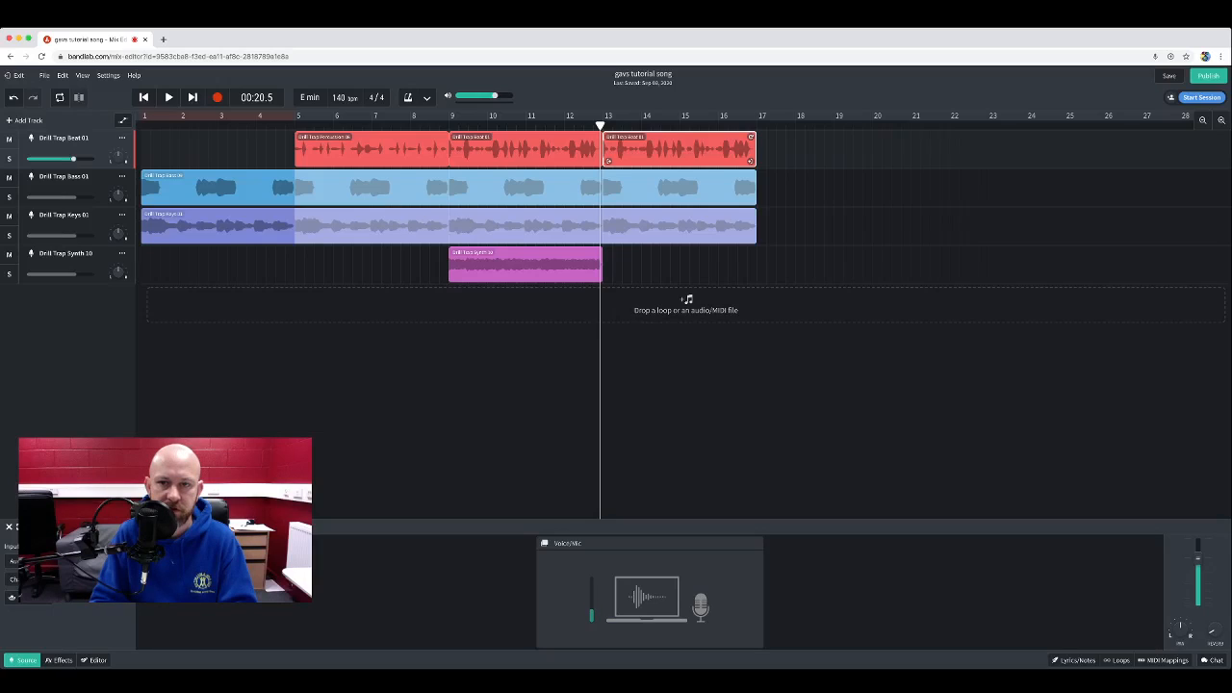
key(End)
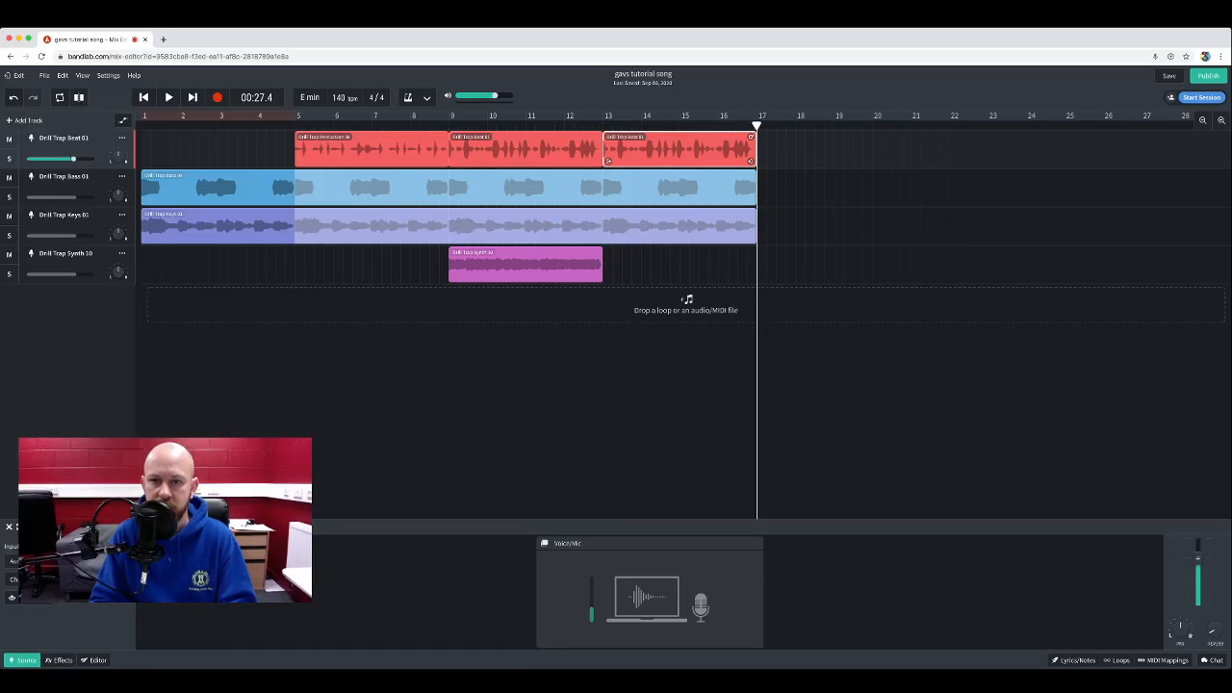
scroll(684, 299, right, 3)
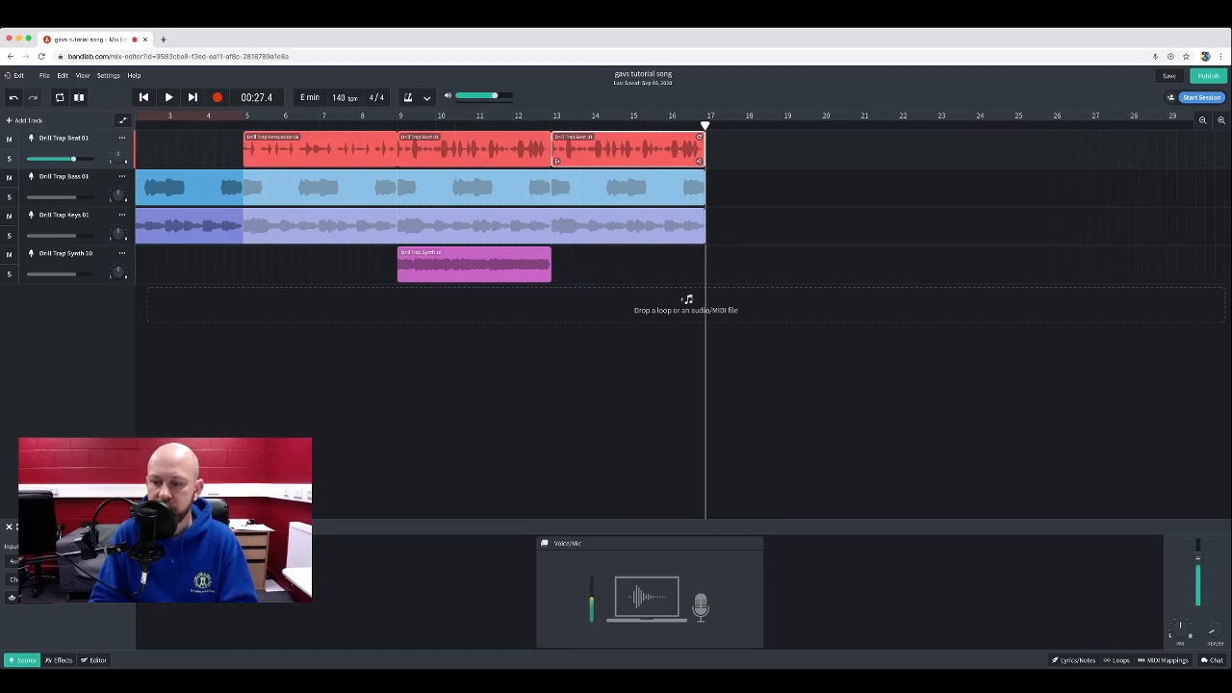
- Audition the Drill Trap Beat loops in the Drill pack and place Drill Trap Beat 09 at bar 17 on the Drill Trap Beat 01 track
click(1117, 659)
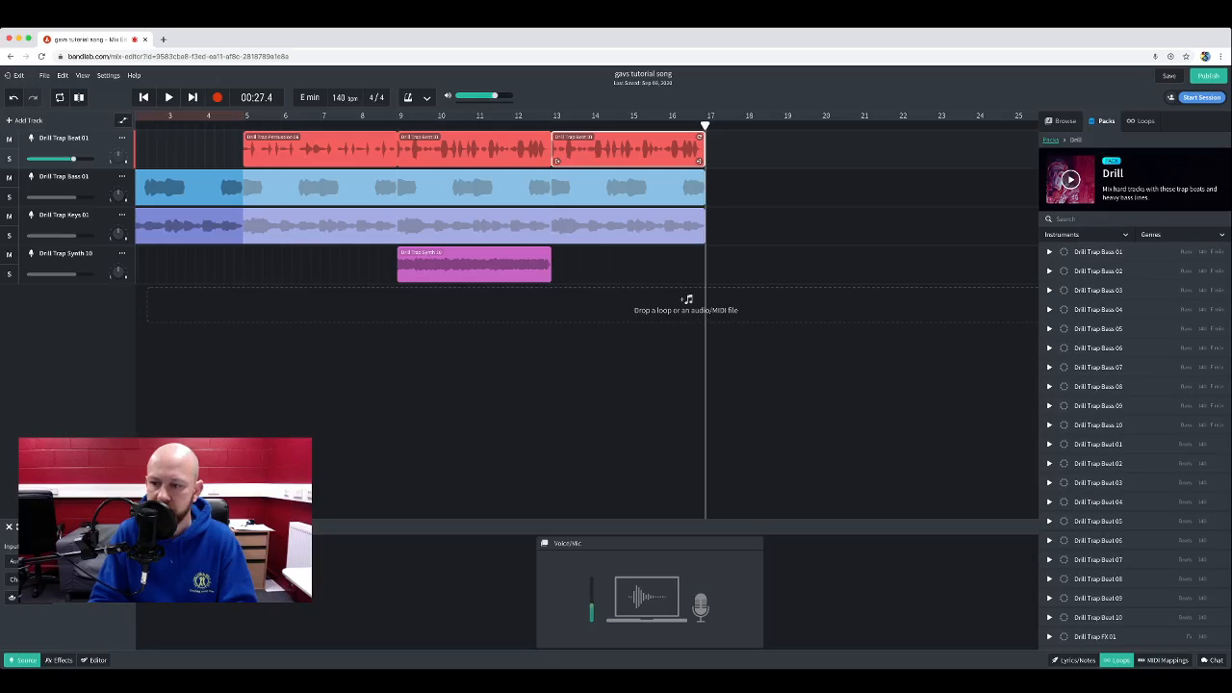
click(1050, 463)
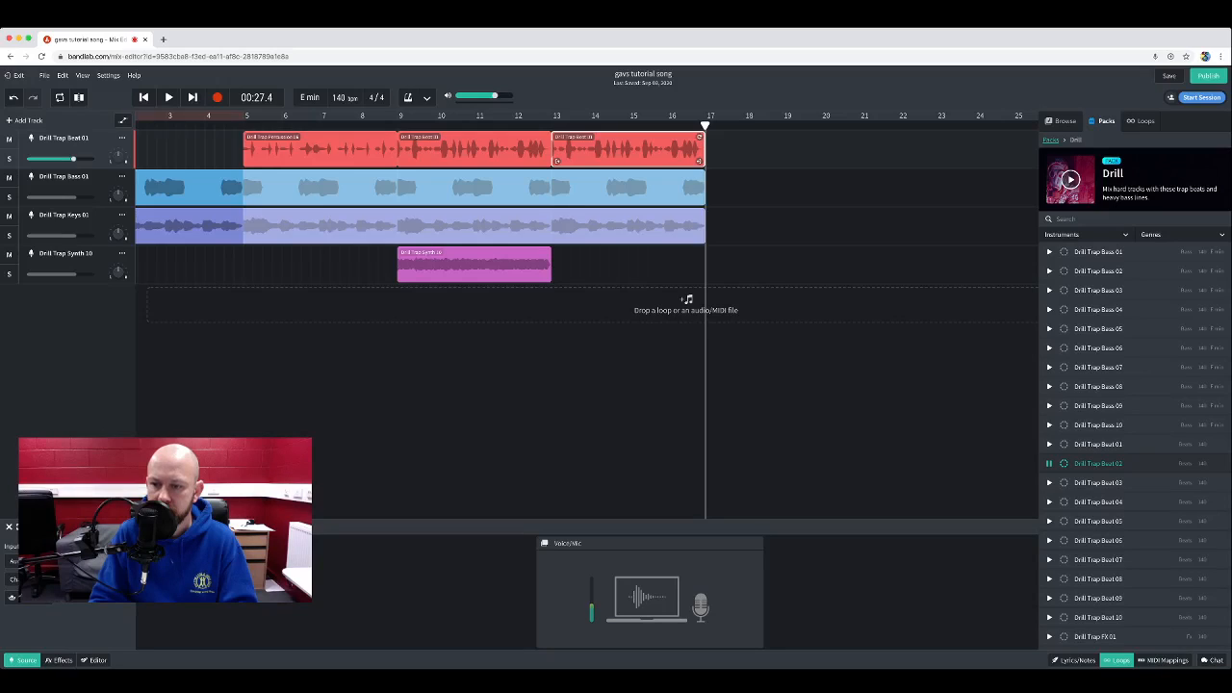
click(1050, 444)
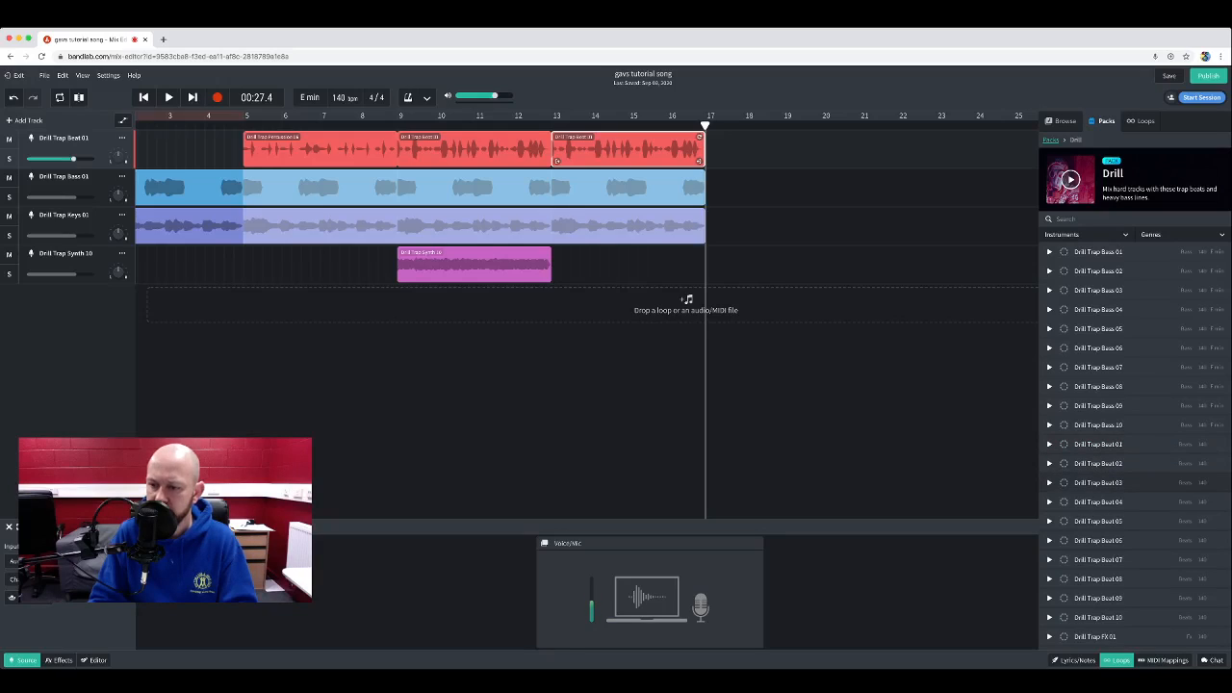
click(1049, 482)
click(1050, 502)
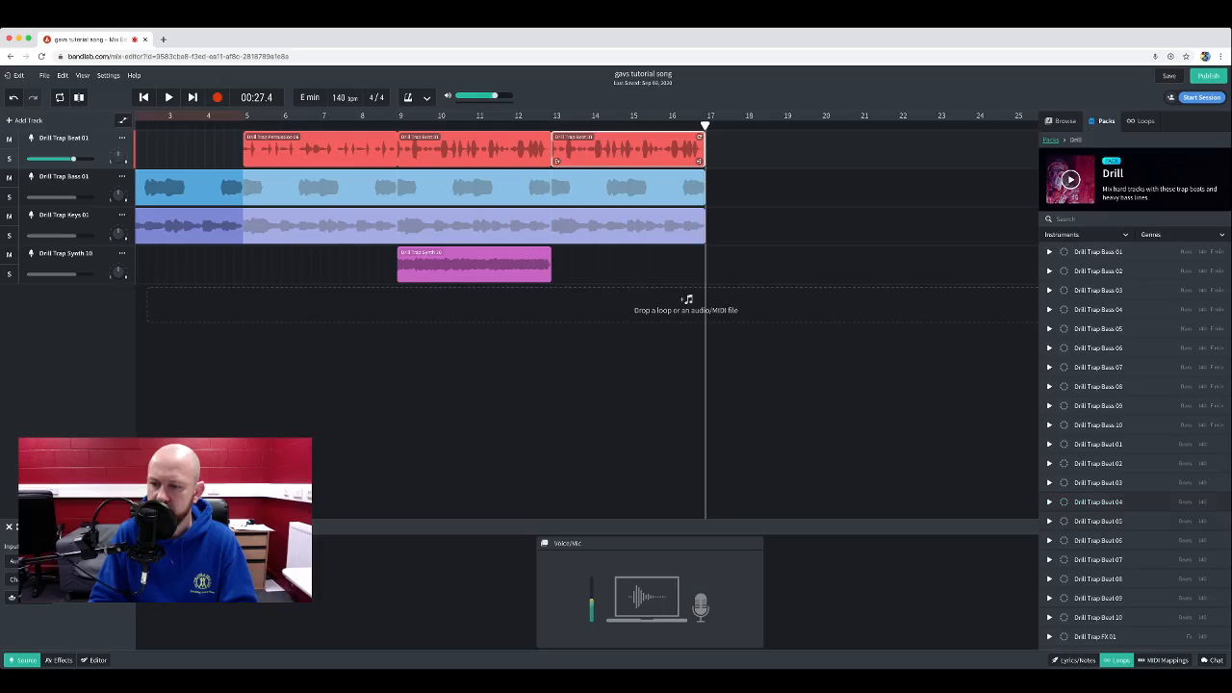
click(1049, 520)
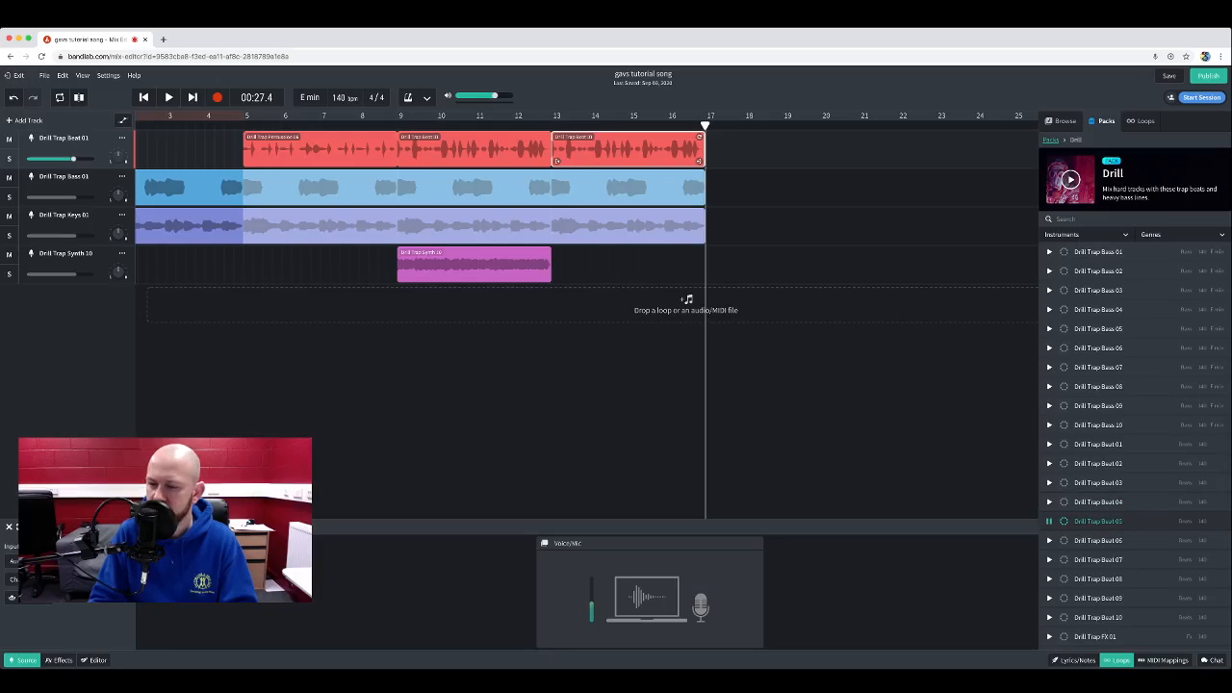
click(1049, 540)
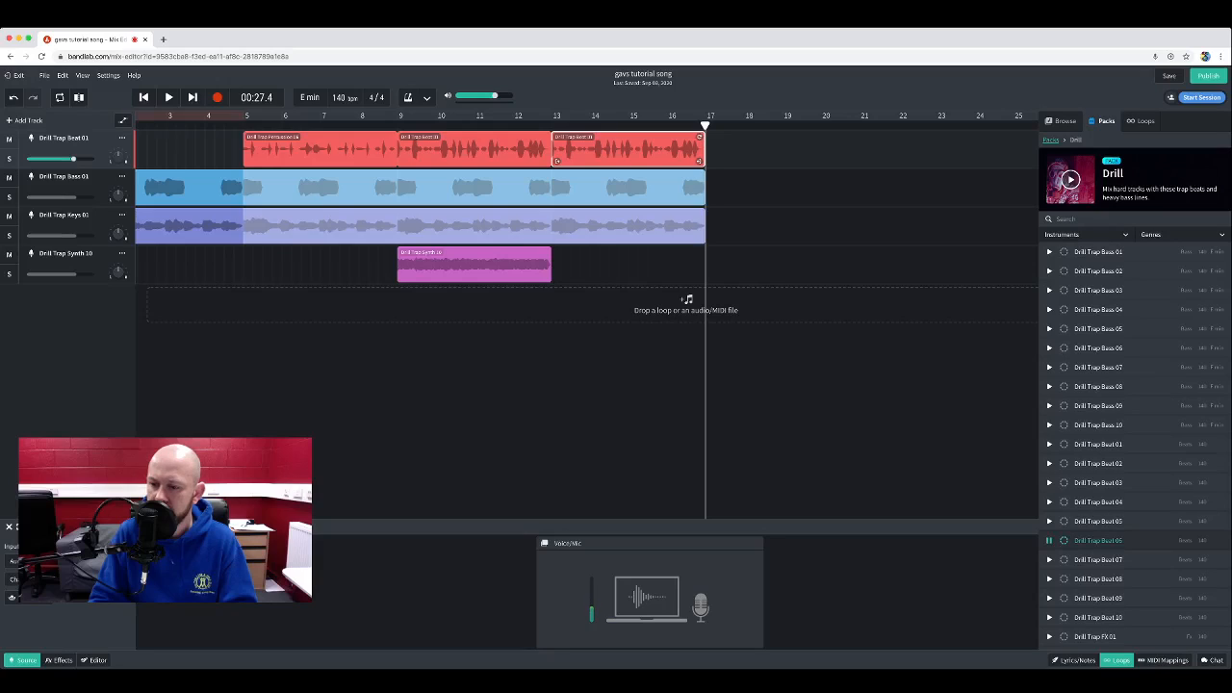
click(1049, 559)
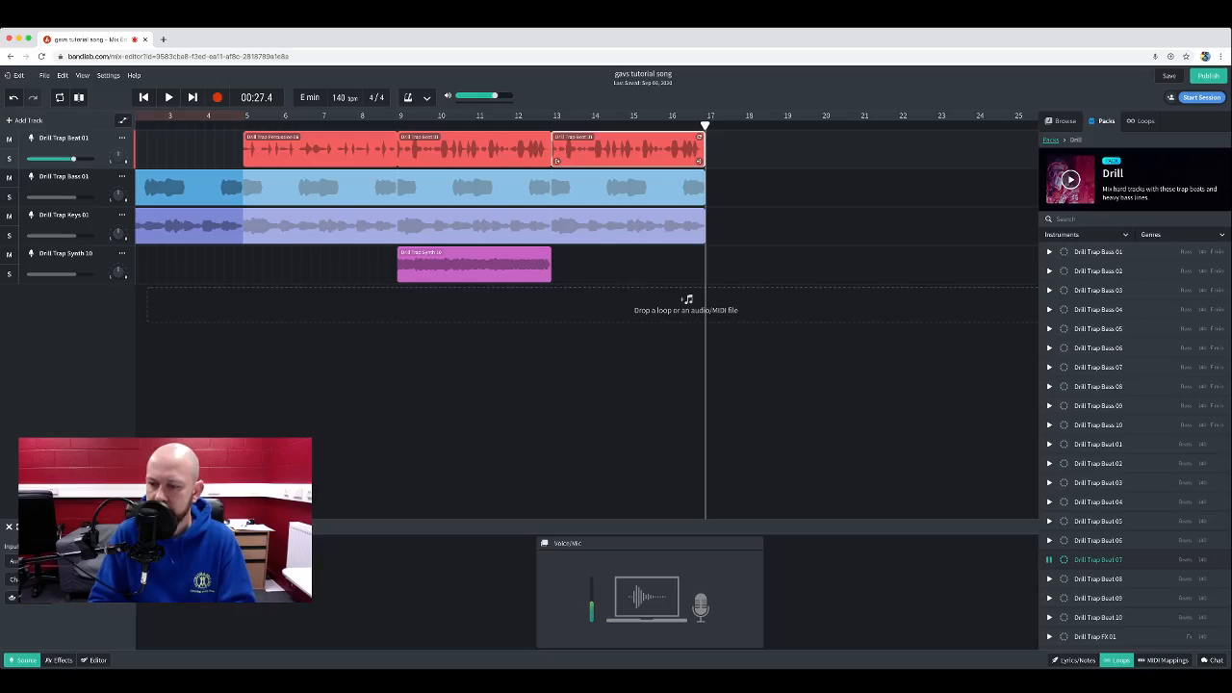
click(1050, 579)
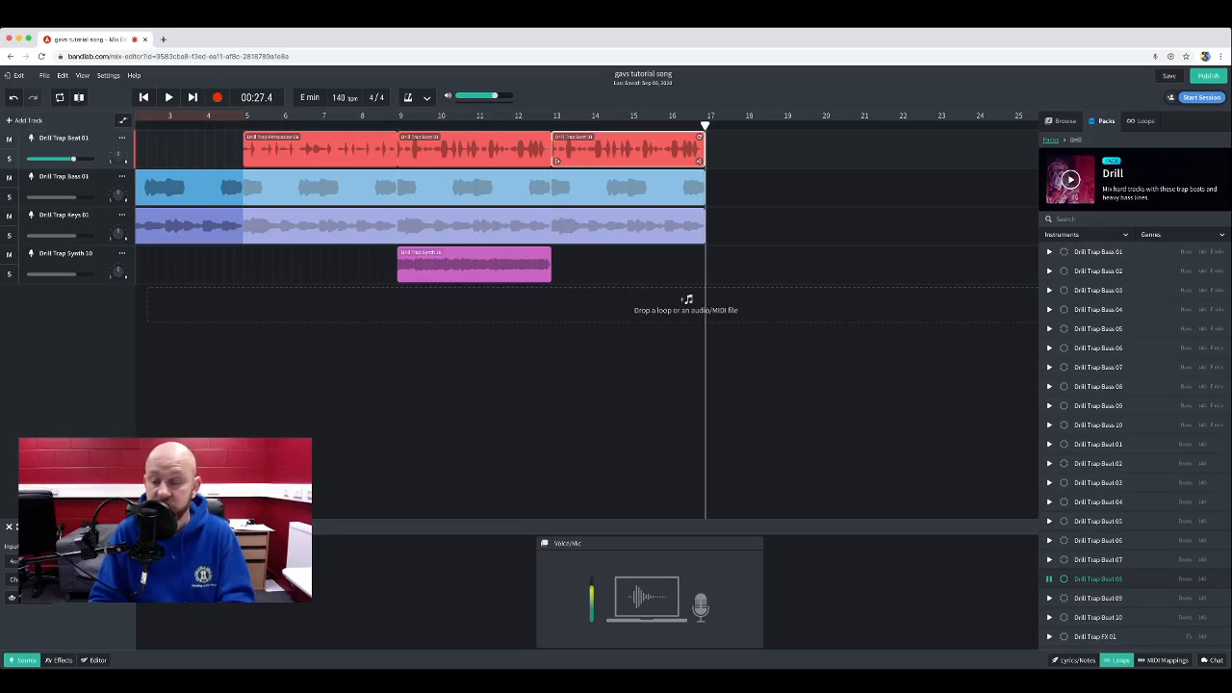
click(1050, 598)
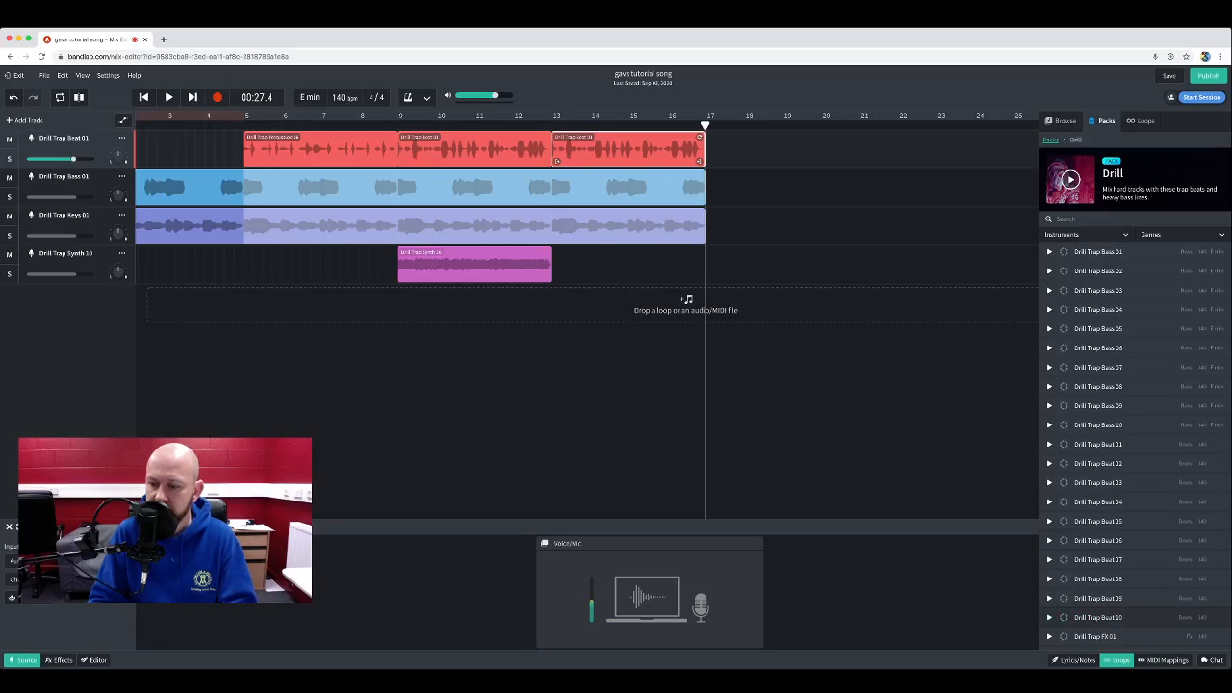
click(1049, 617)
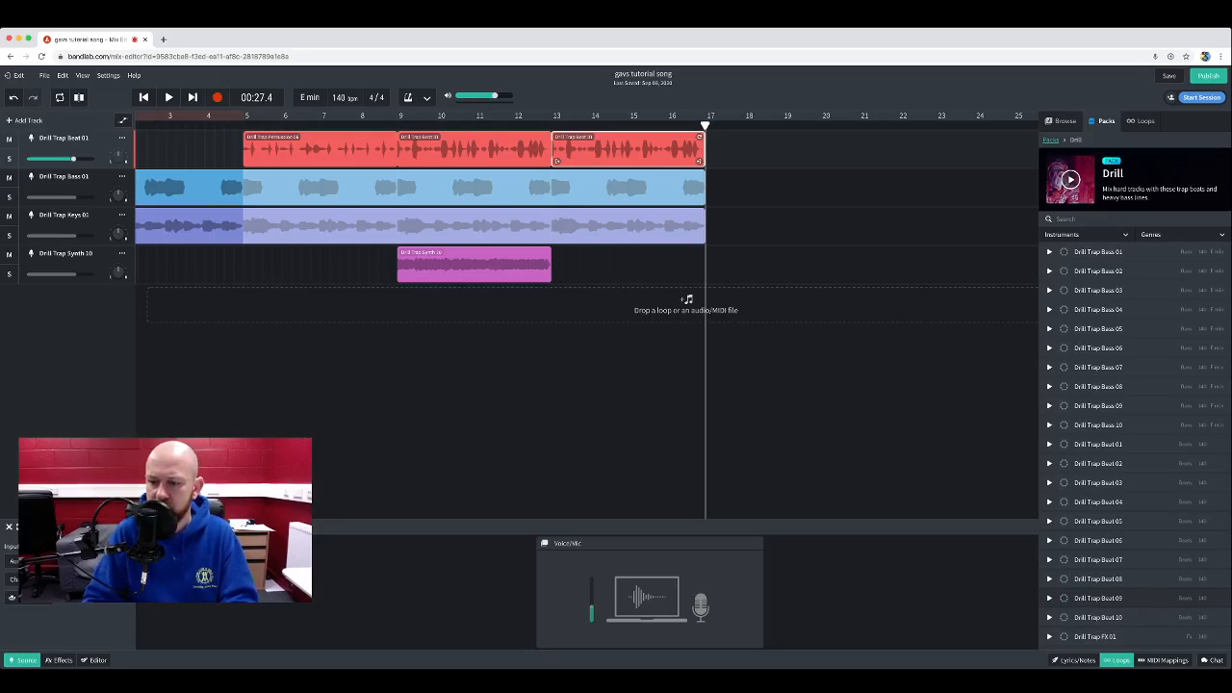
drag(1097, 598, 729, 149)
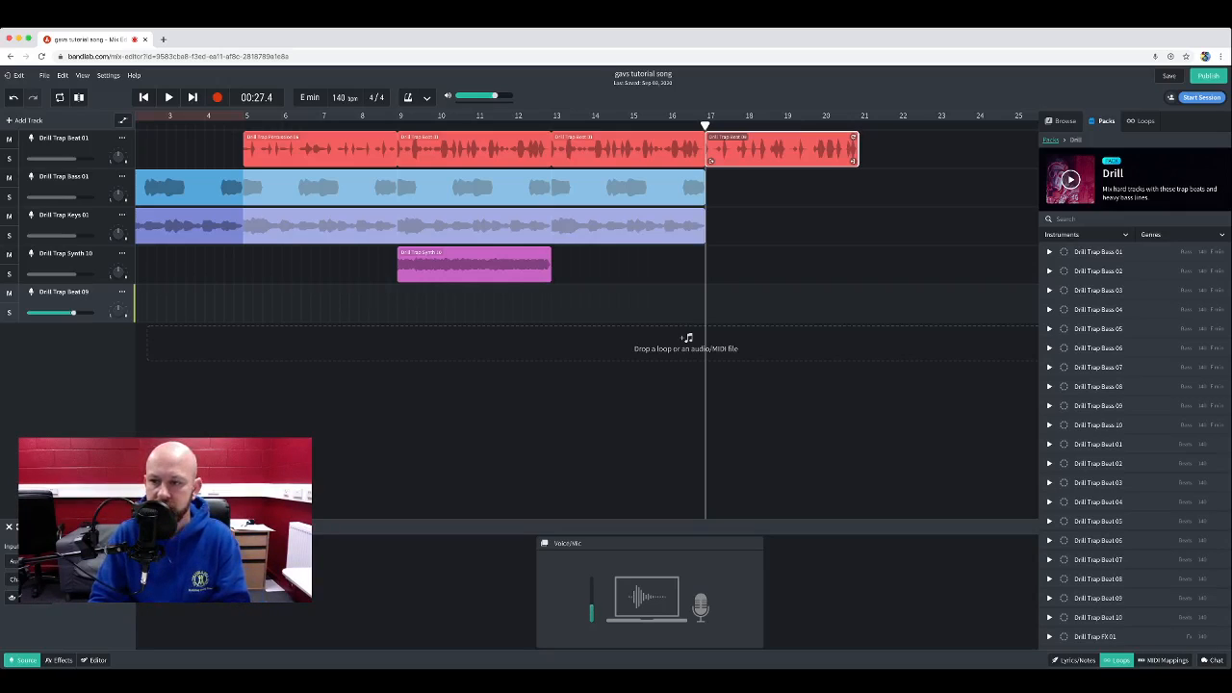
- Preview Drill Trap Bass 01, add it at bar 17 on the bass track, and play the arrangement from bar 13
click(1049, 252)
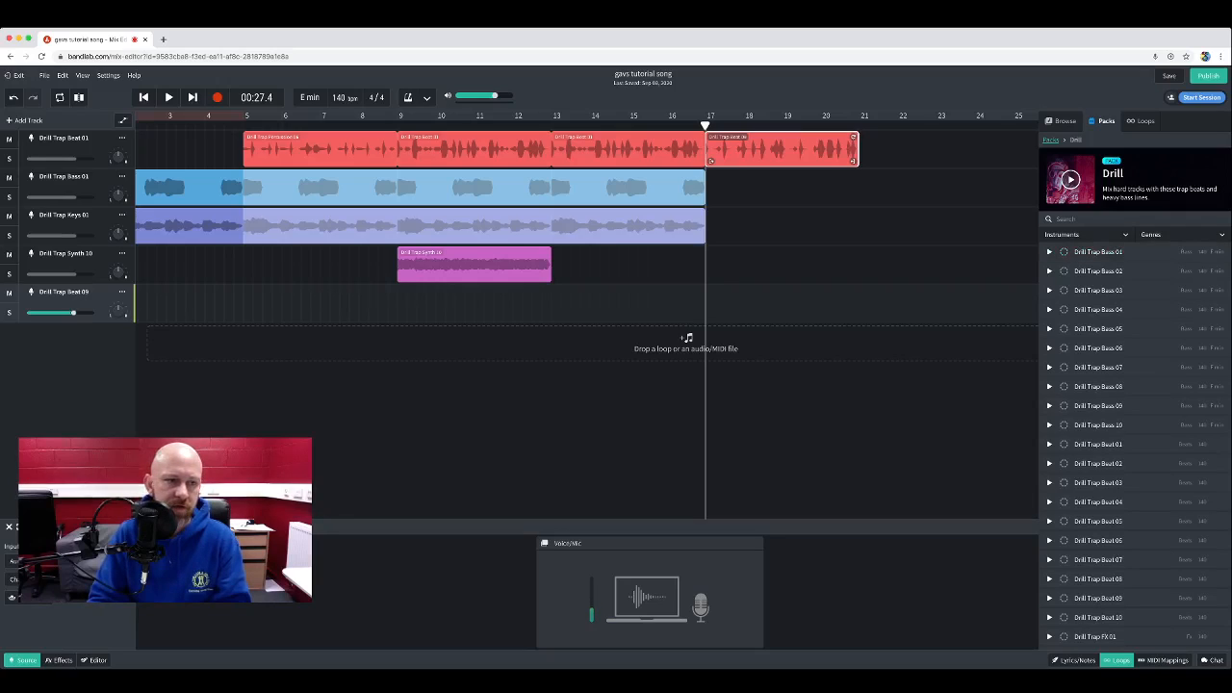
click(143, 97)
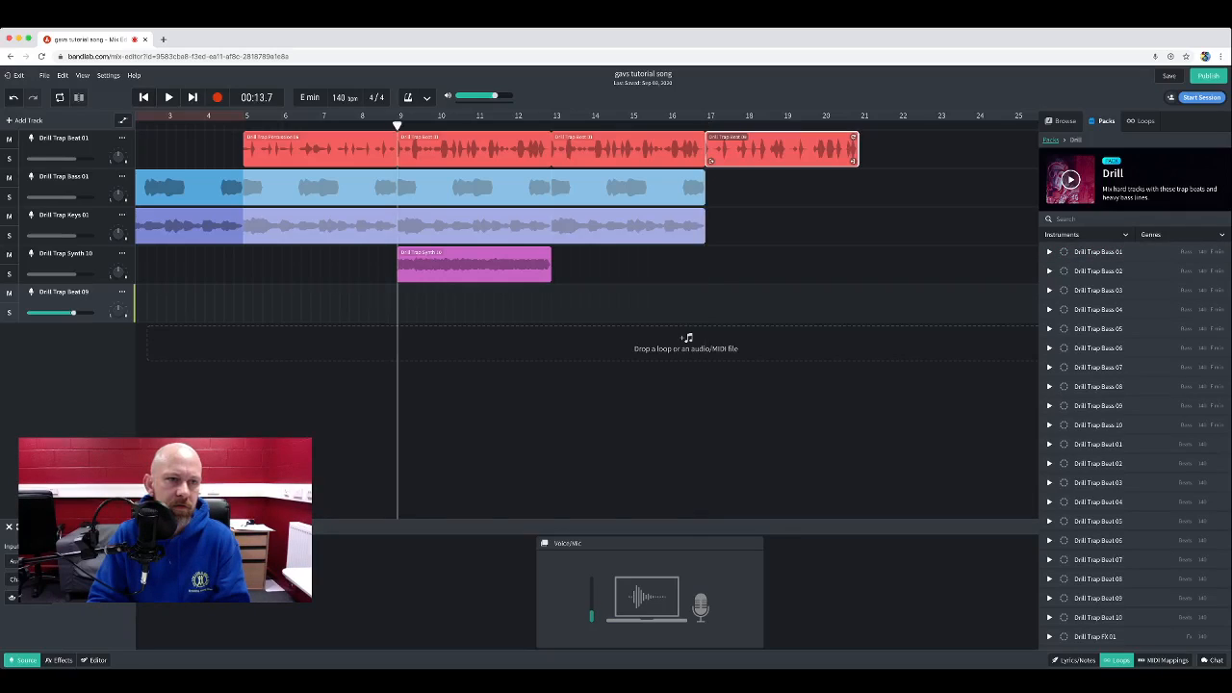
click(144, 97)
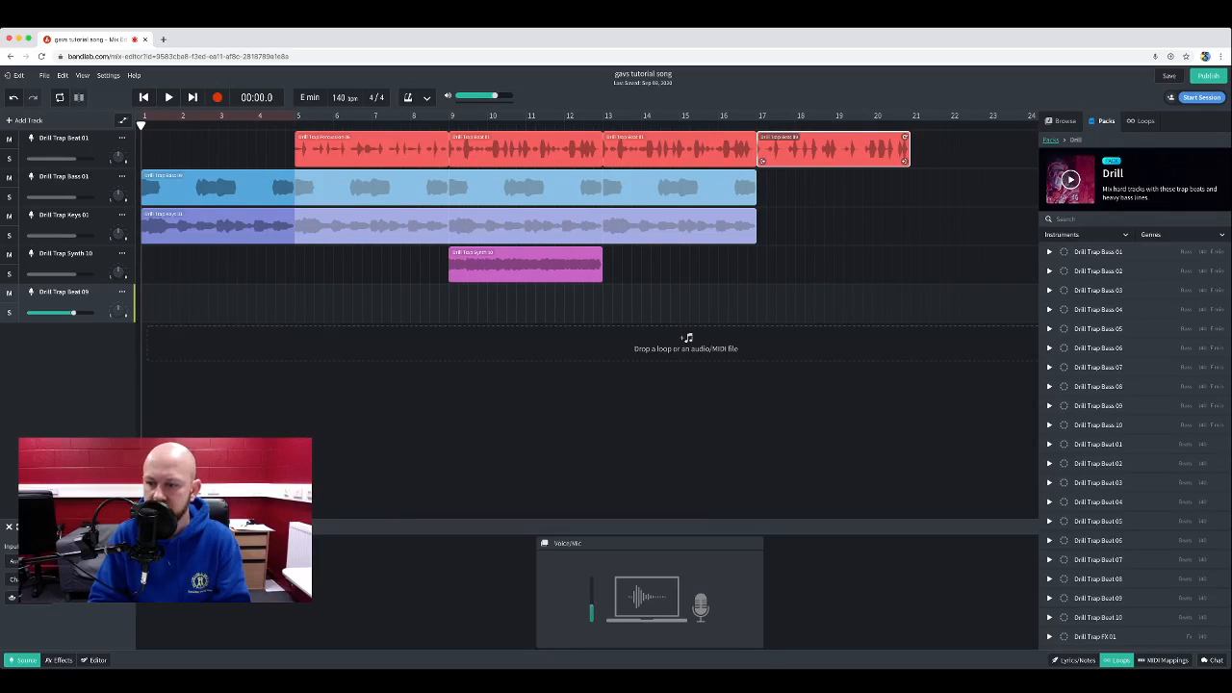
click(1191, 251)
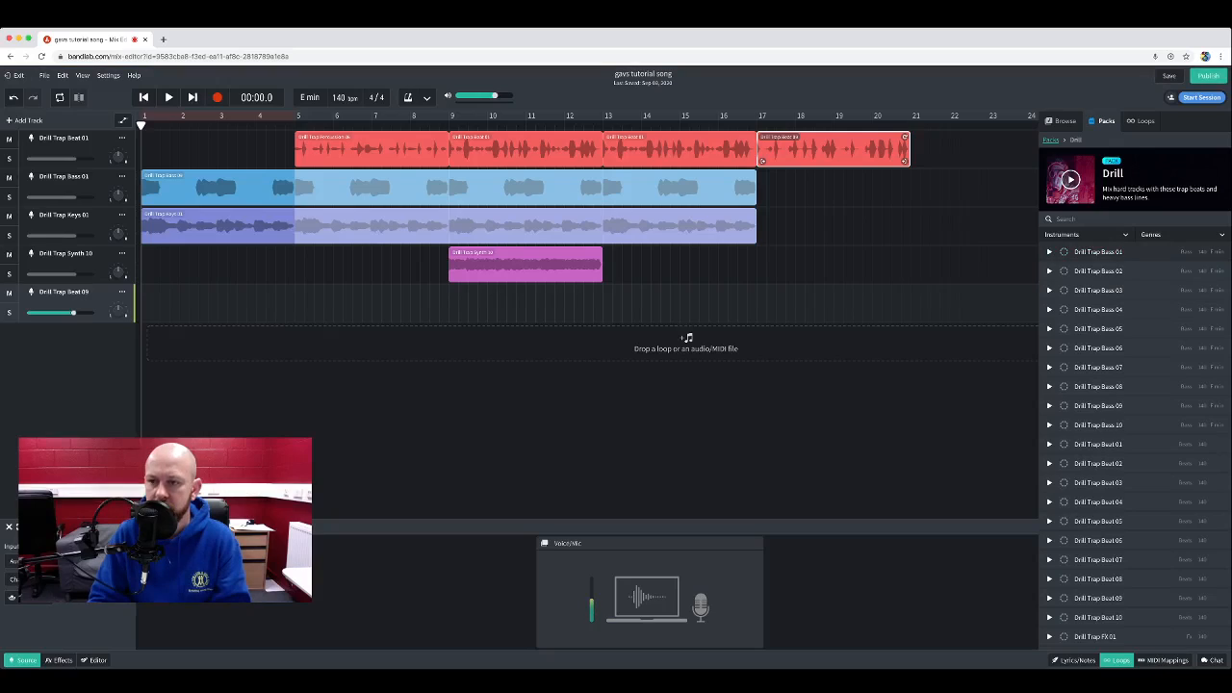
drag(1097, 252, 763, 193)
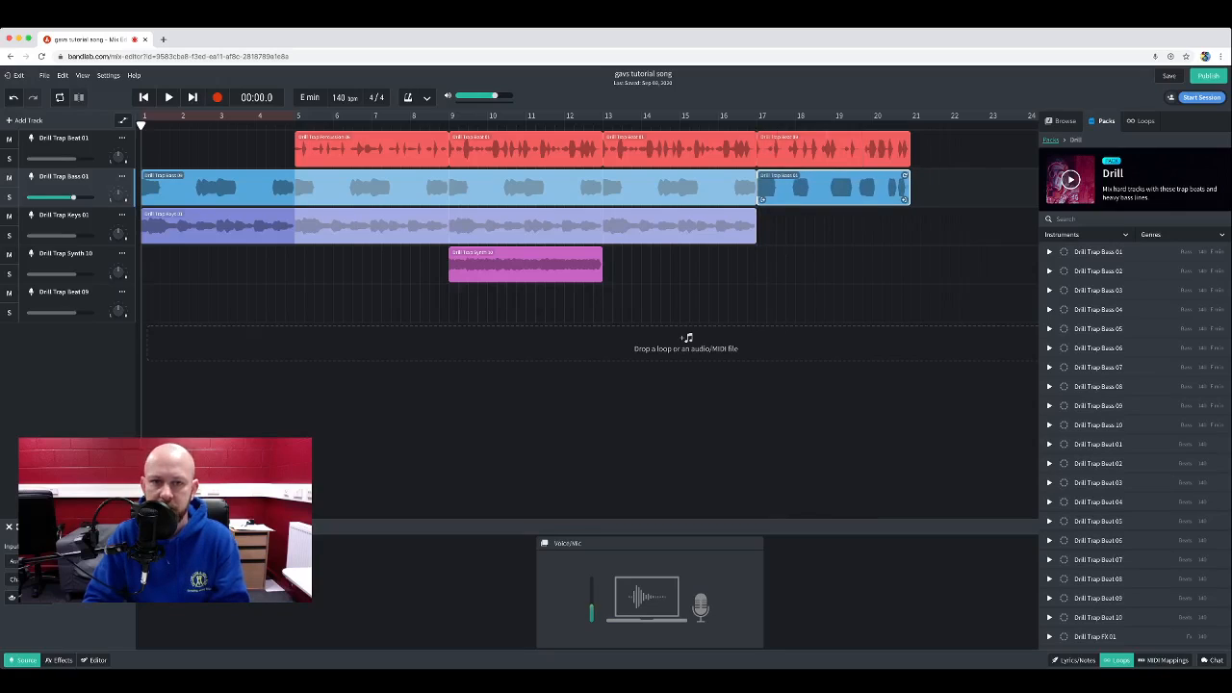
click(602, 117)
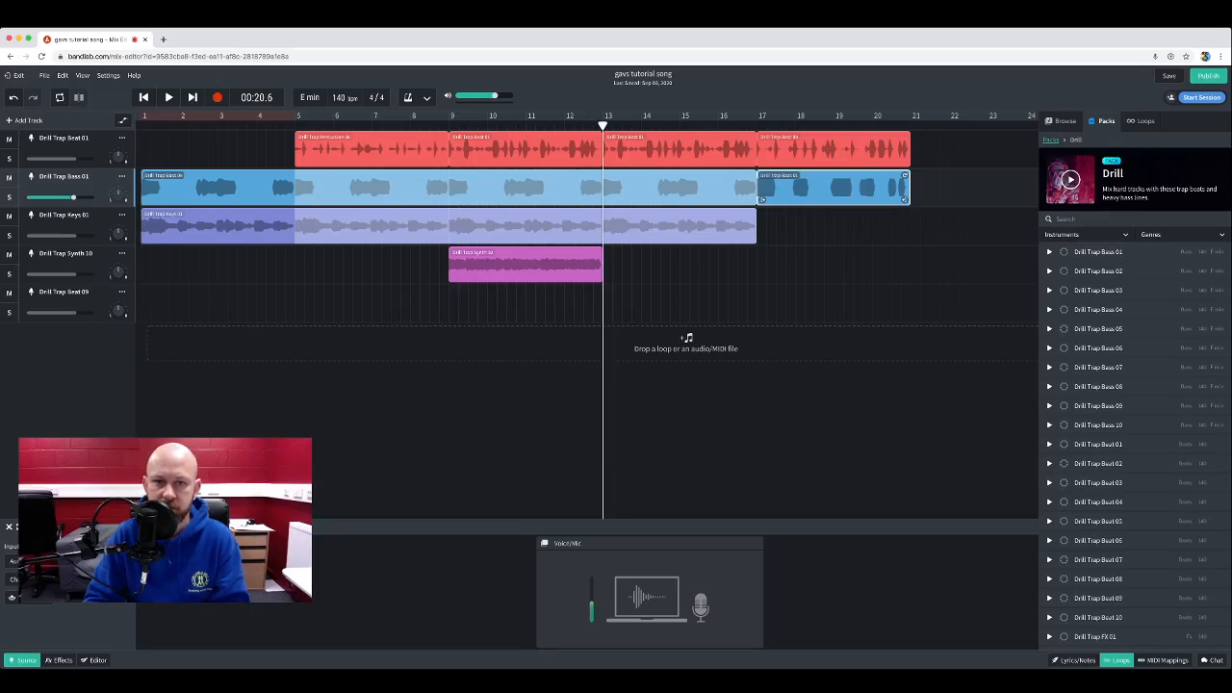
key(space)
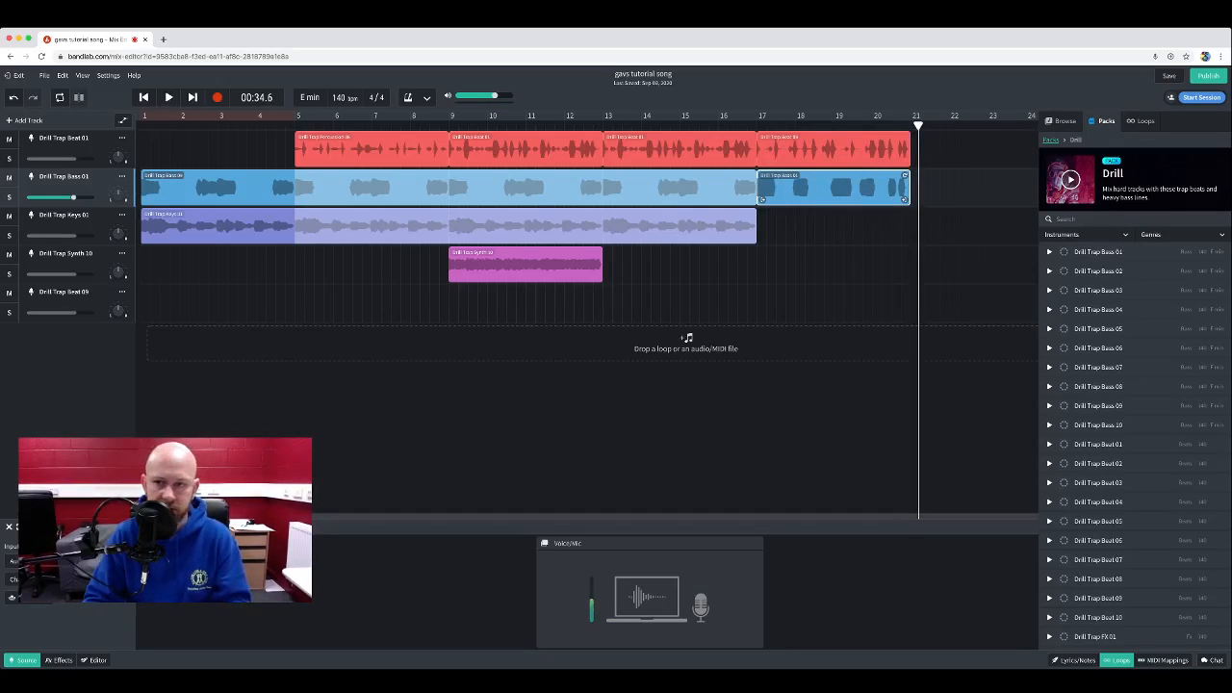
- Loop the Drill Trap Beat 09 and Drill Trap Bass 01 regions that start at bar 17 out to bar 25
scroll(588, 221, right, 5)
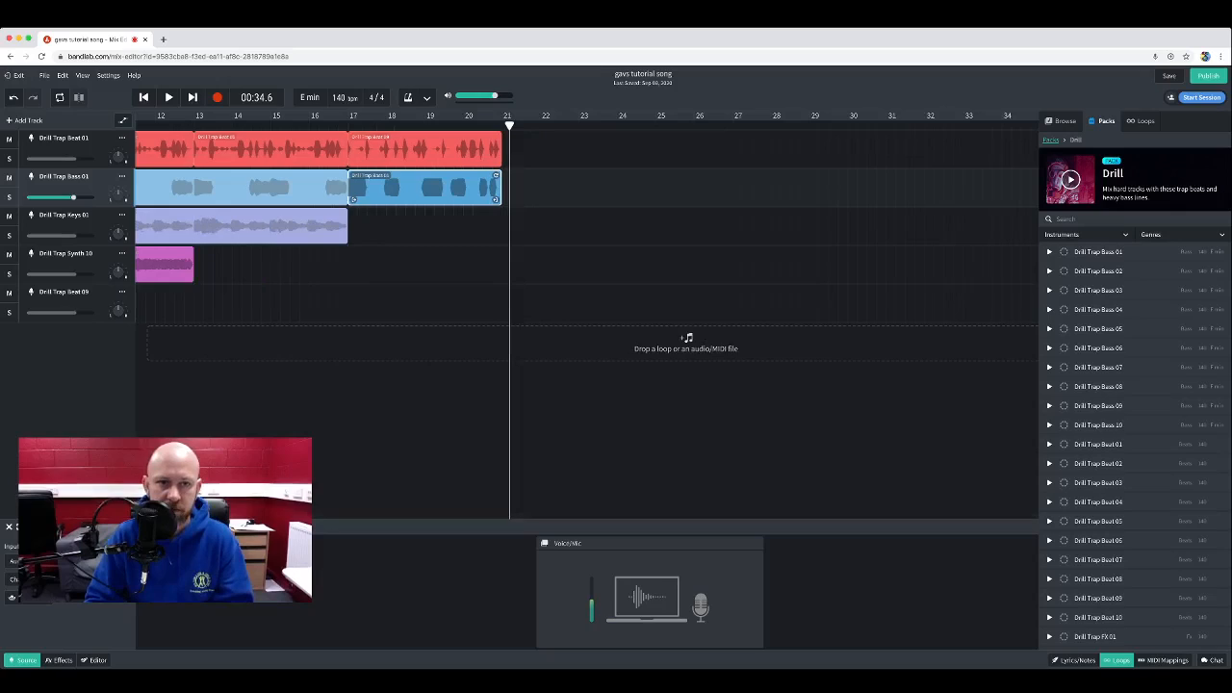
click(424, 149)
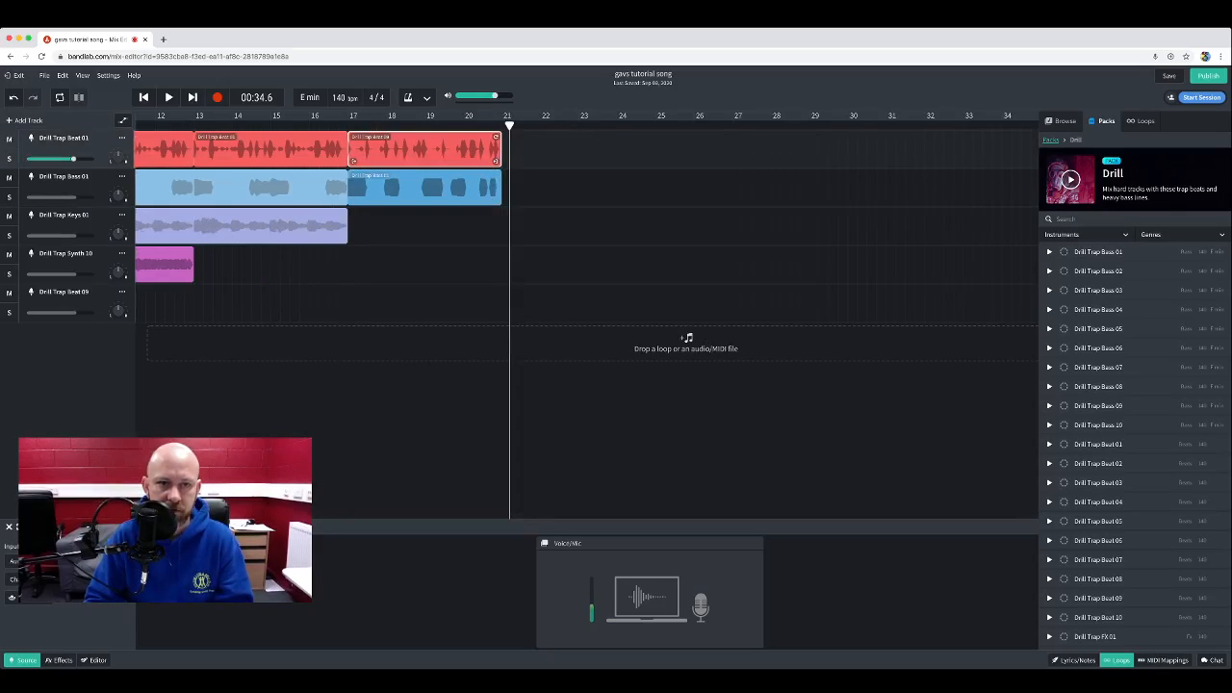
drag(497, 138, 650, 138)
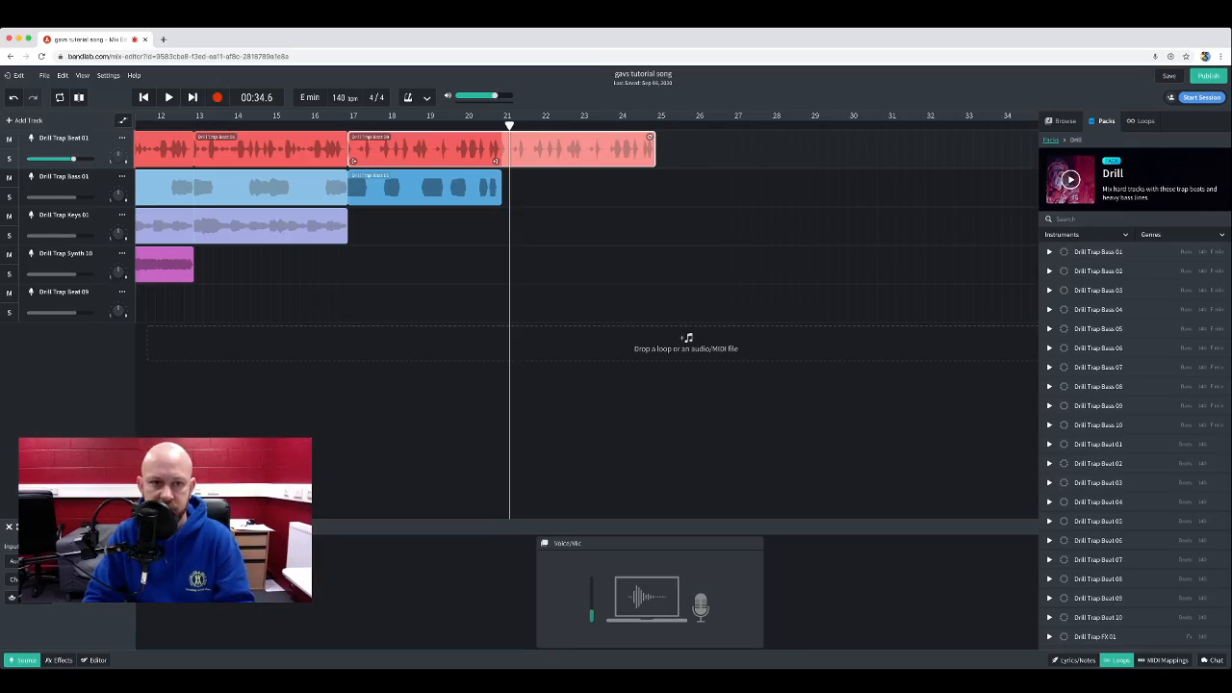
click(424, 188)
drag(497, 175, 651, 176)
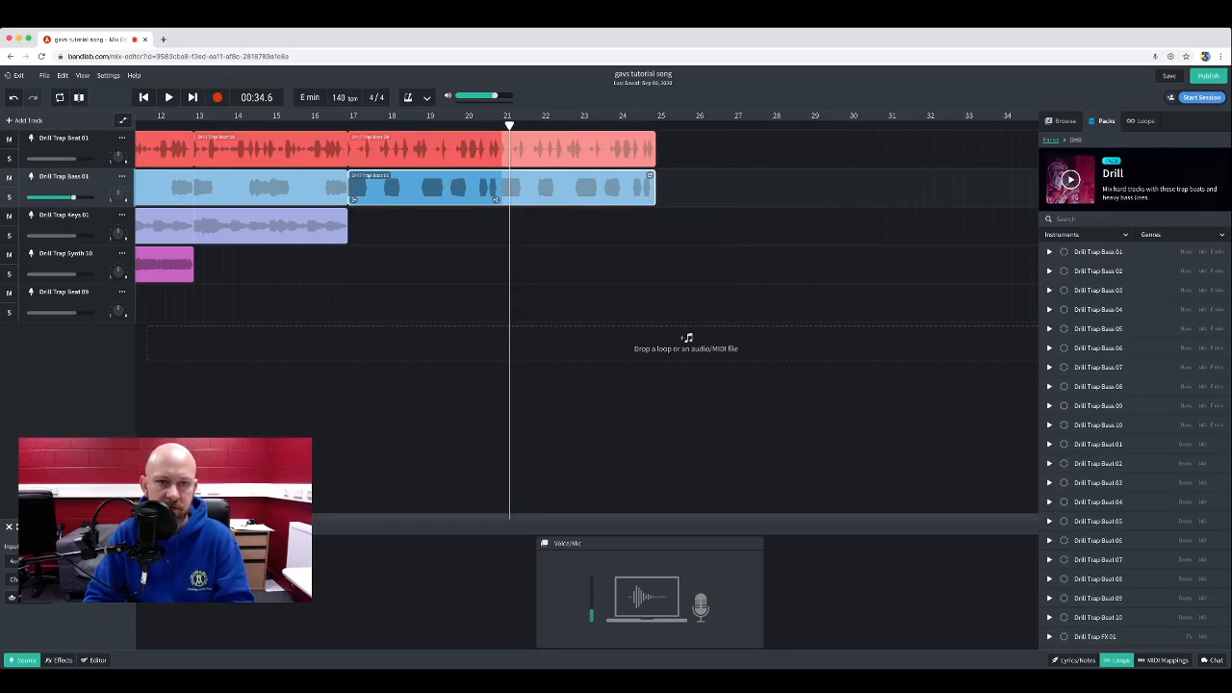
scroll(587, 221, left, 5)
scroll(587, 221, right, 8)
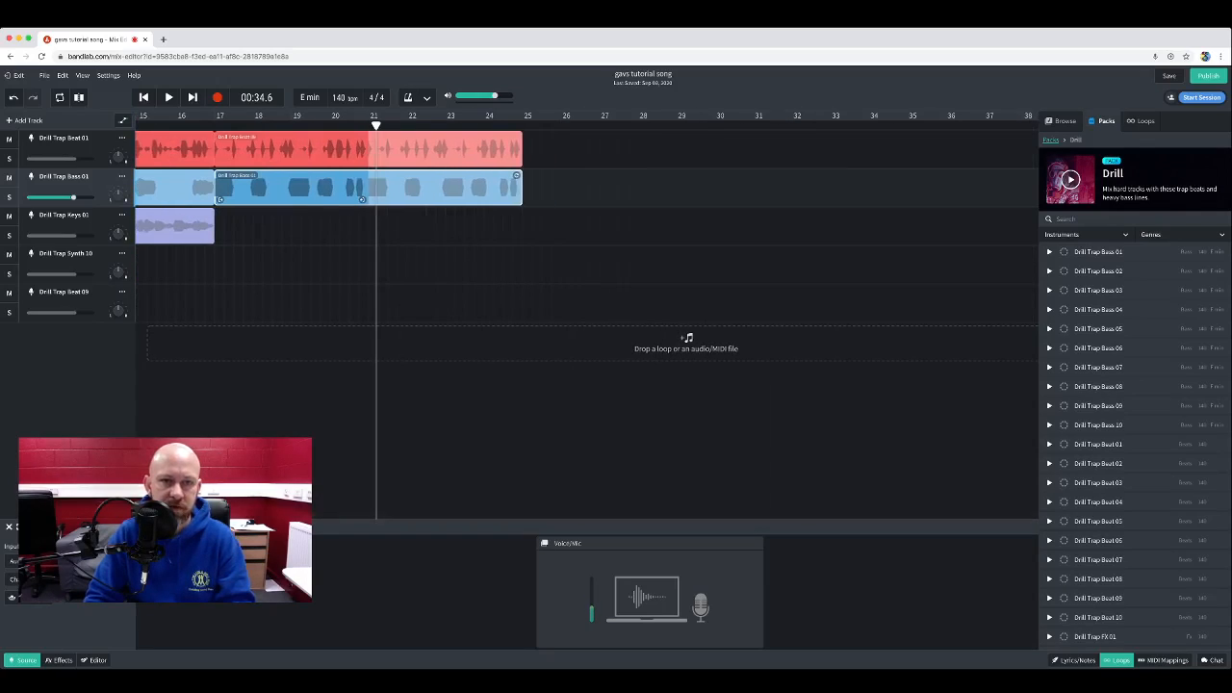
- Loop the Drill Trap Beat 09 and Drill Trap Bass 01 regions that start at bar 17 out to bar 33
click(289, 149)
drag(517, 137, 829, 137)
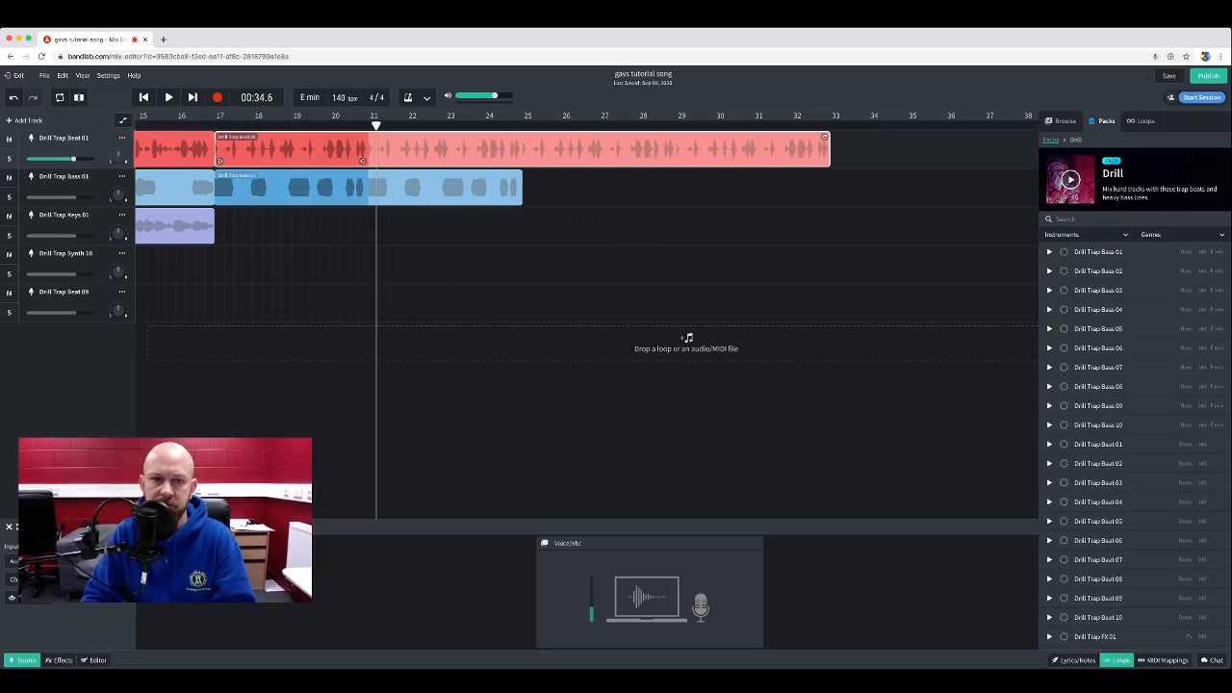
click(327, 187)
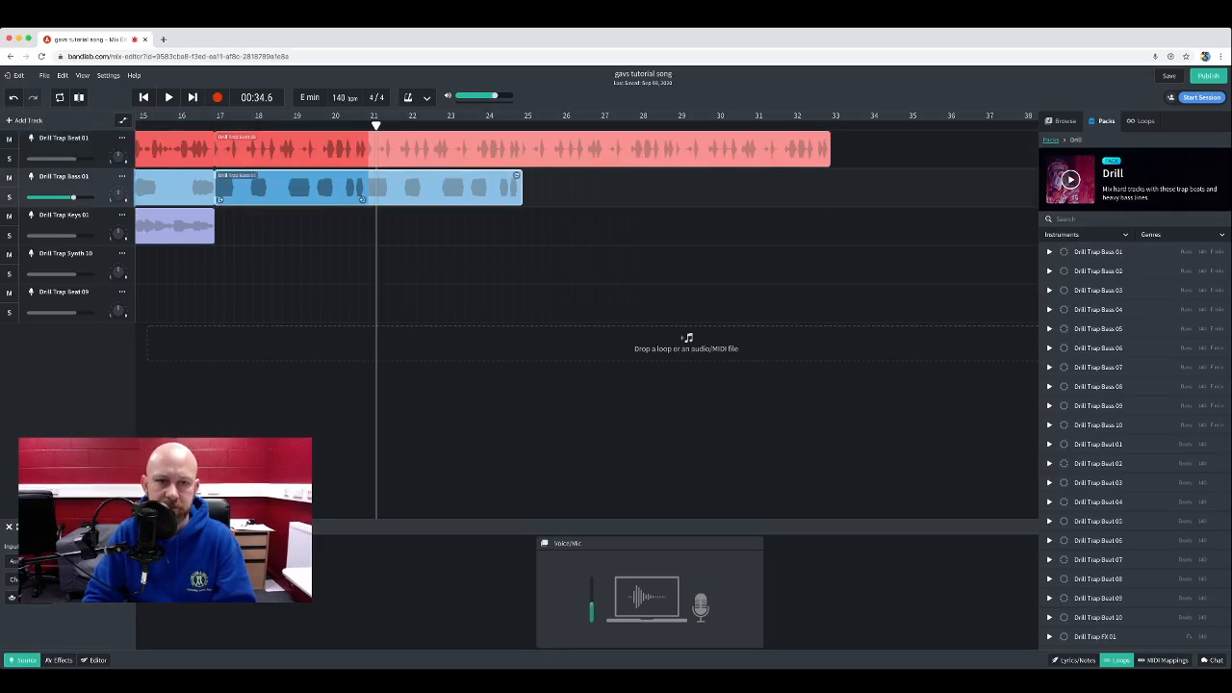
drag(518, 175, 828, 176)
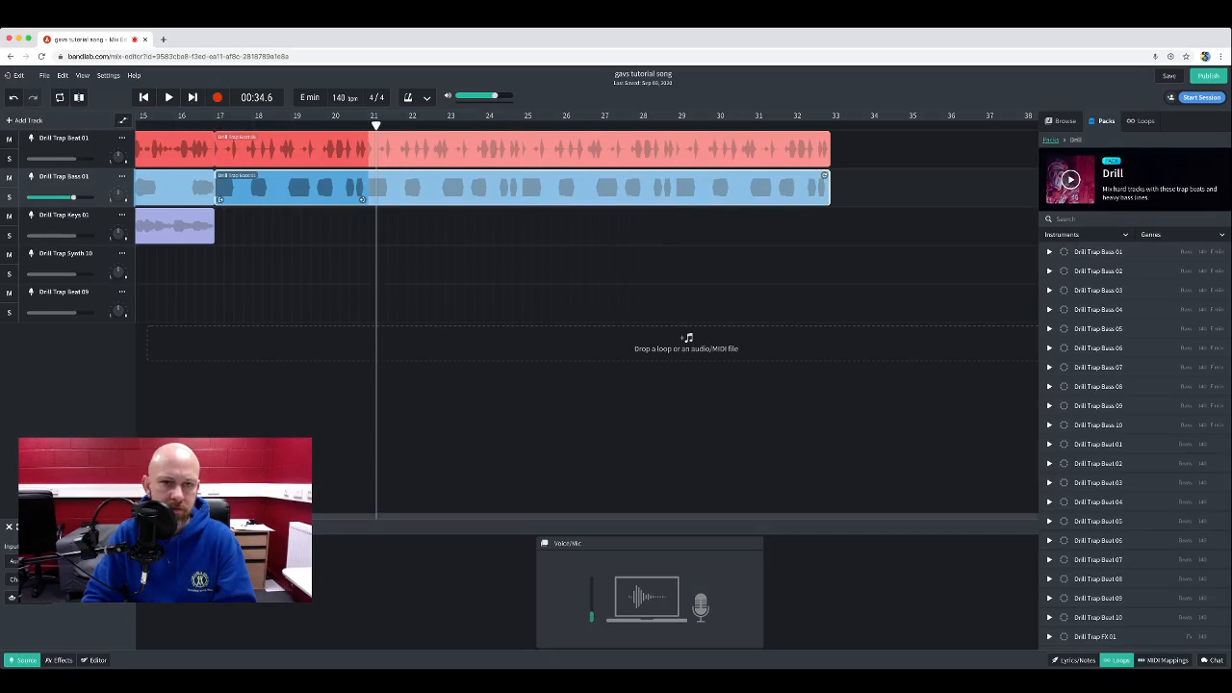
- Play the arrangement from around bar 13 to hear the transition into the bar 17 section
scroll(587, 241, left, 5)
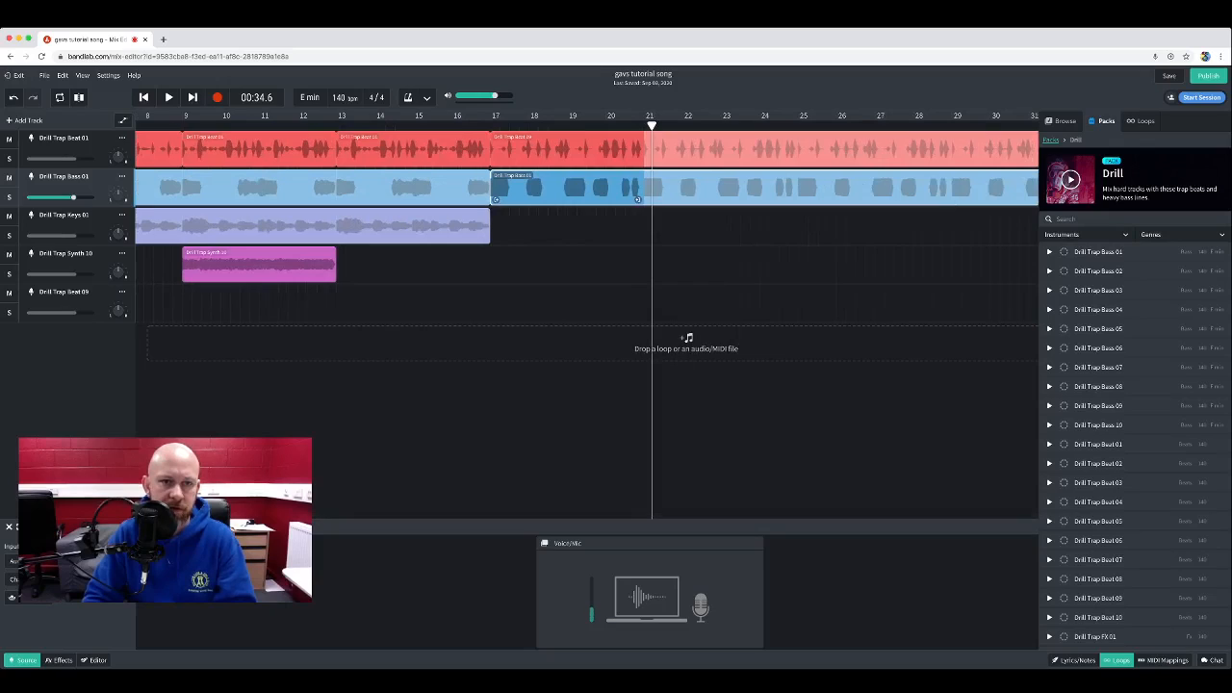
click(353, 115)
key(space)
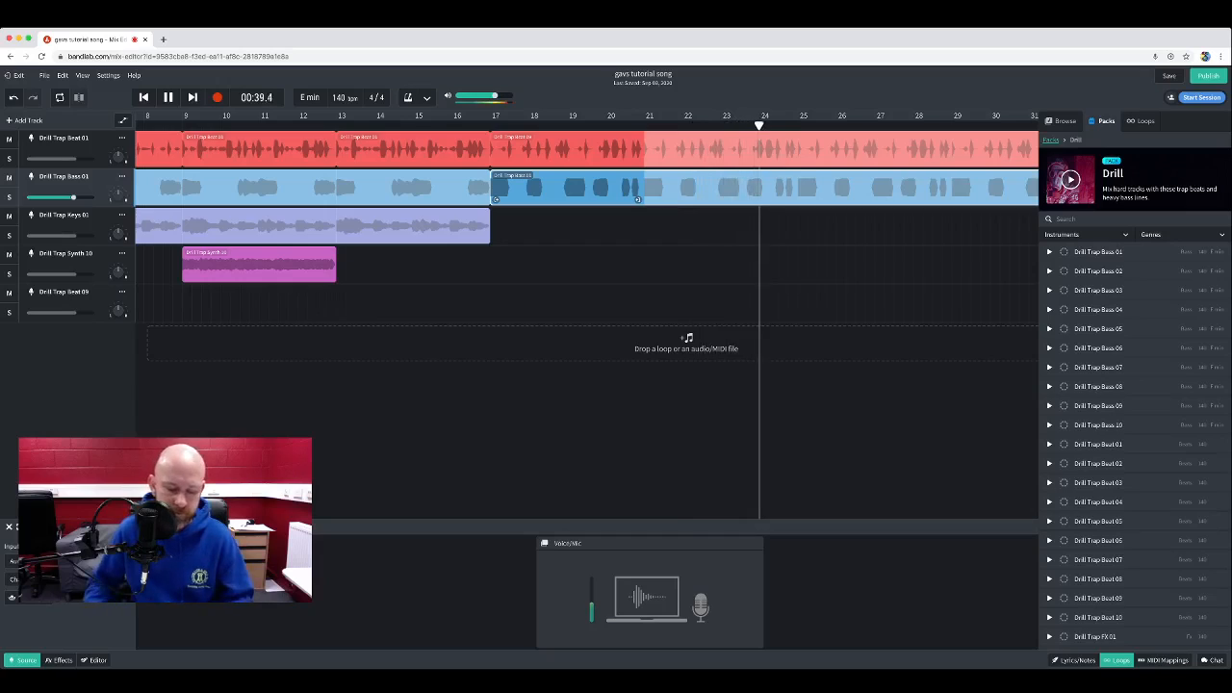
key(space)
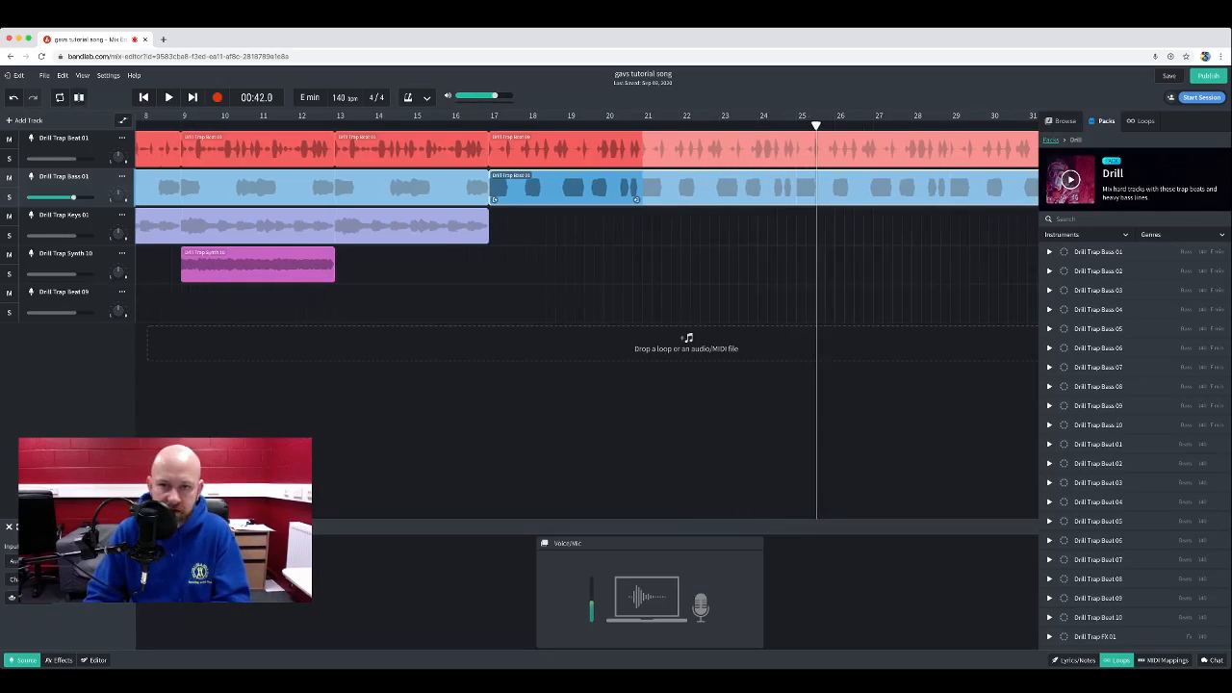
- Place the Drill Trap Beat 01 loop at bar 33 on the Drill Trap Beat 01 track, directly after the looped beat region
scroll(587, 289, right, 6)
scroll(588, 318, left, 5)
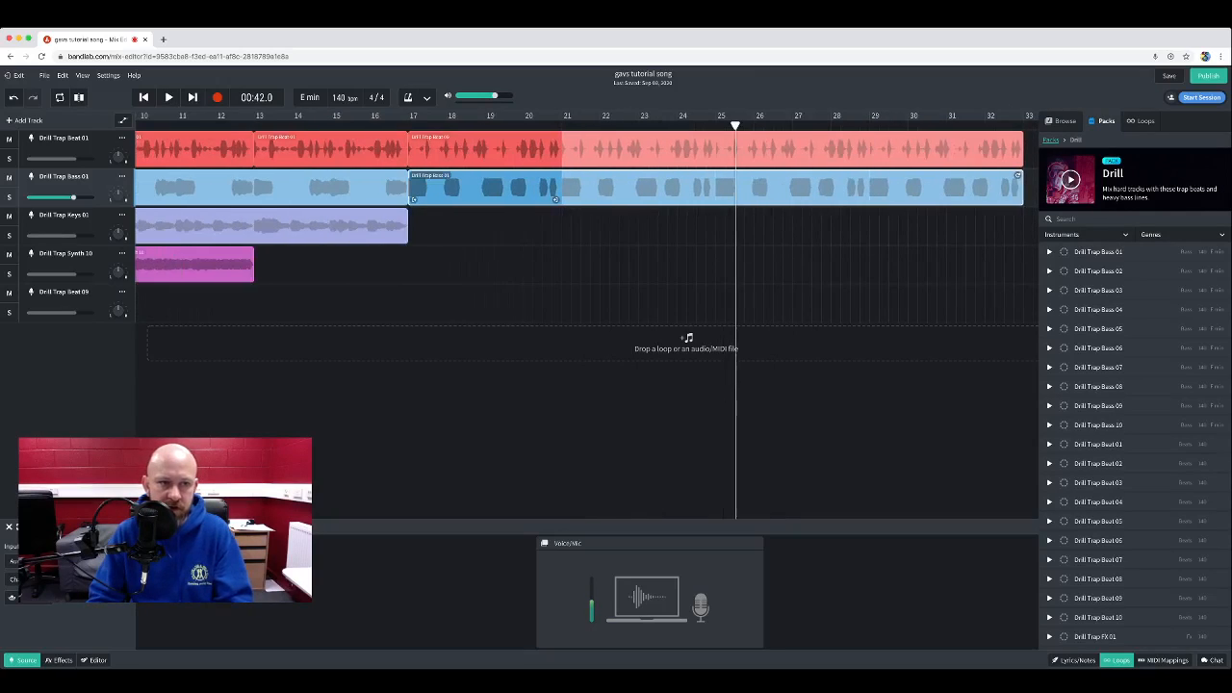
scroll(587, 317, right, 4)
scroll(587, 318, left, 4)
scroll(587, 318, right, 1)
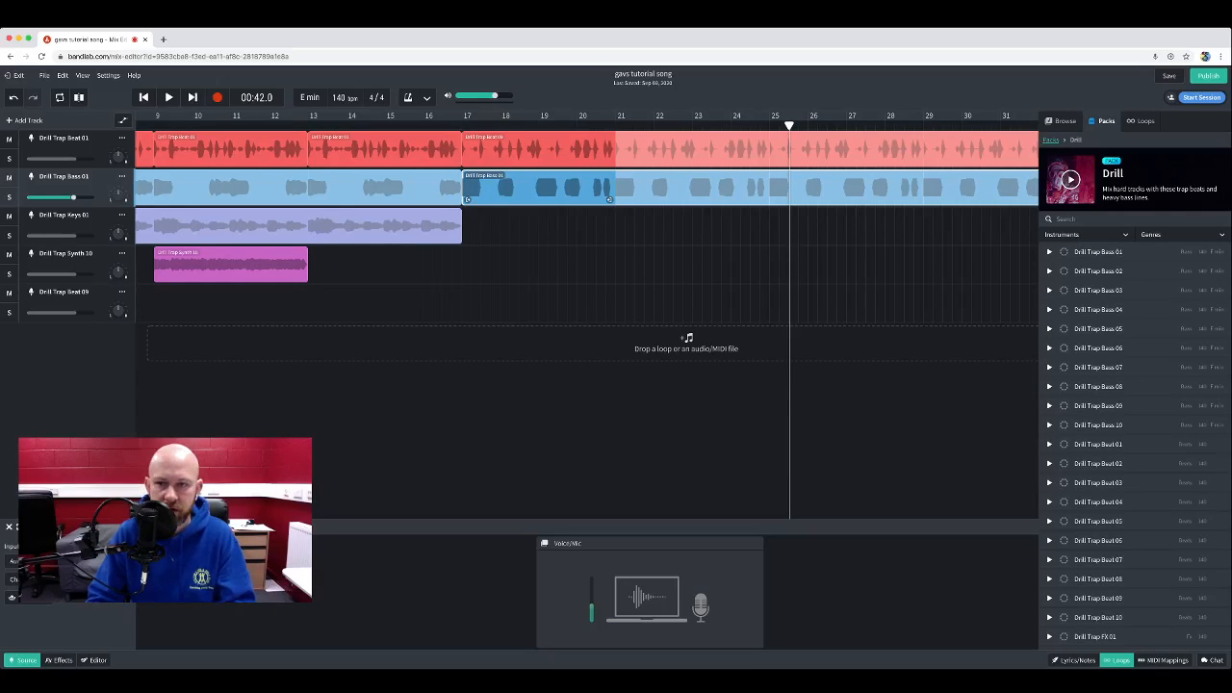
scroll(587, 221, right, 5)
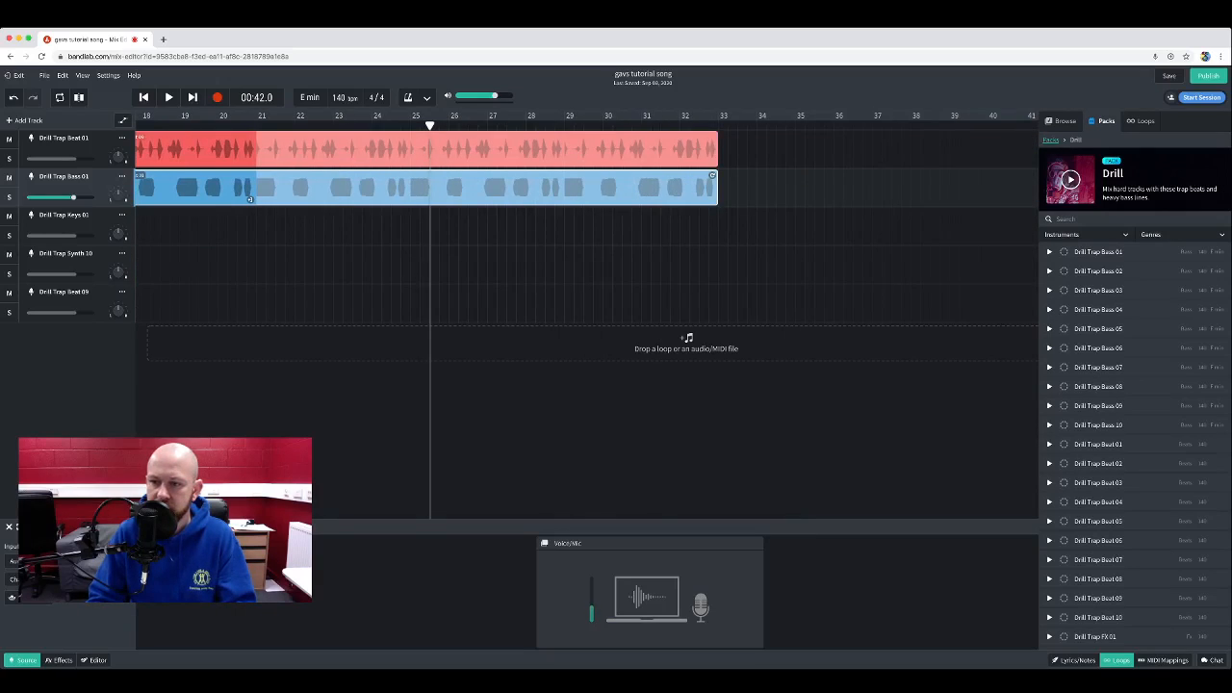
drag(1097, 251, 750, 149)
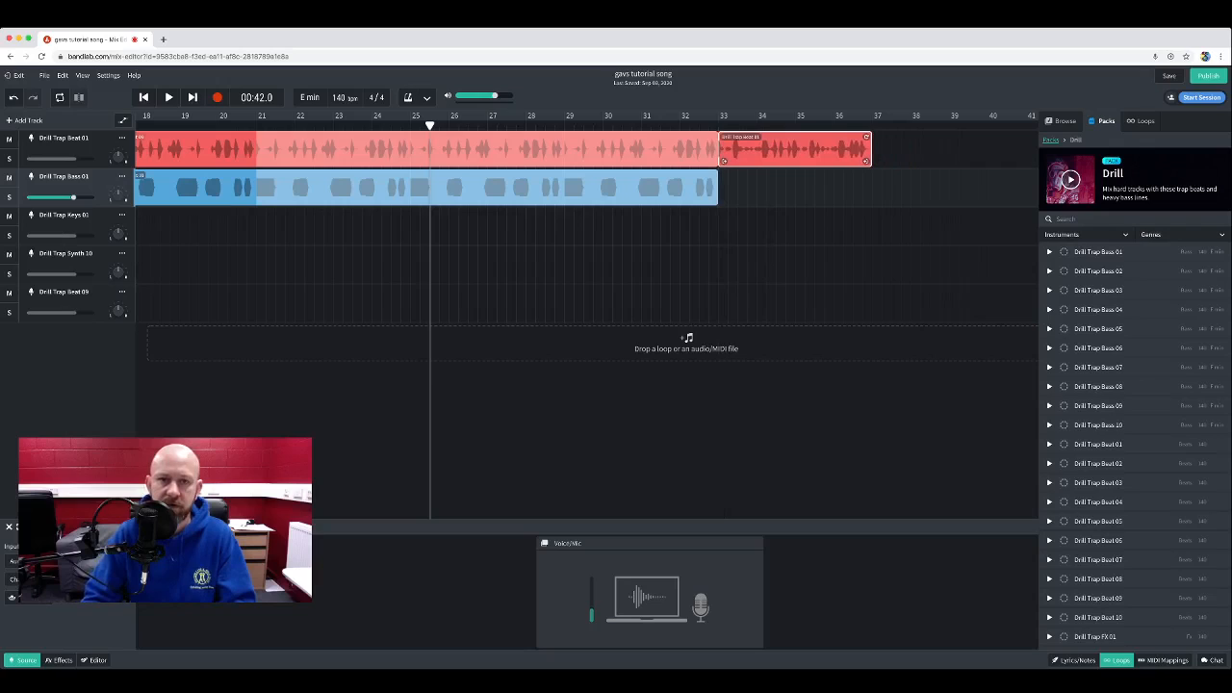
- Place the Drill Trap Bass 09 loop at bar 33 on the bass track, beneath the new beat region
scroll(587, 221, left, 6)
scroll(587, 207, left, 4)
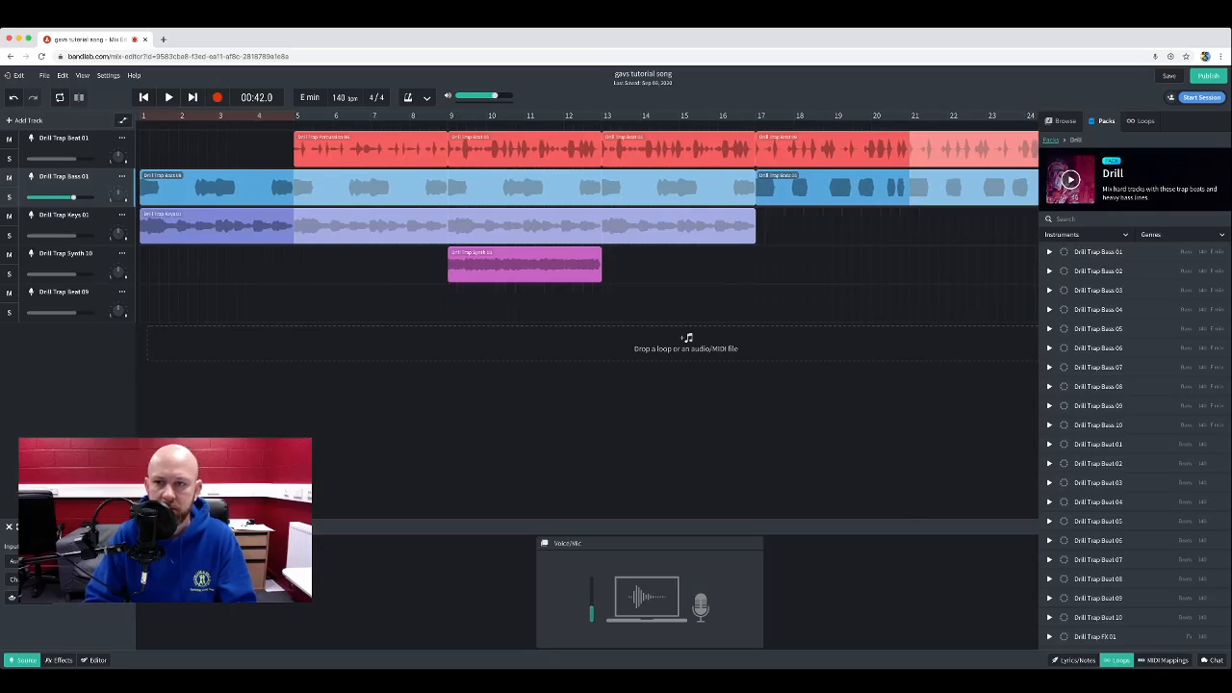
scroll(587, 318, right, 11)
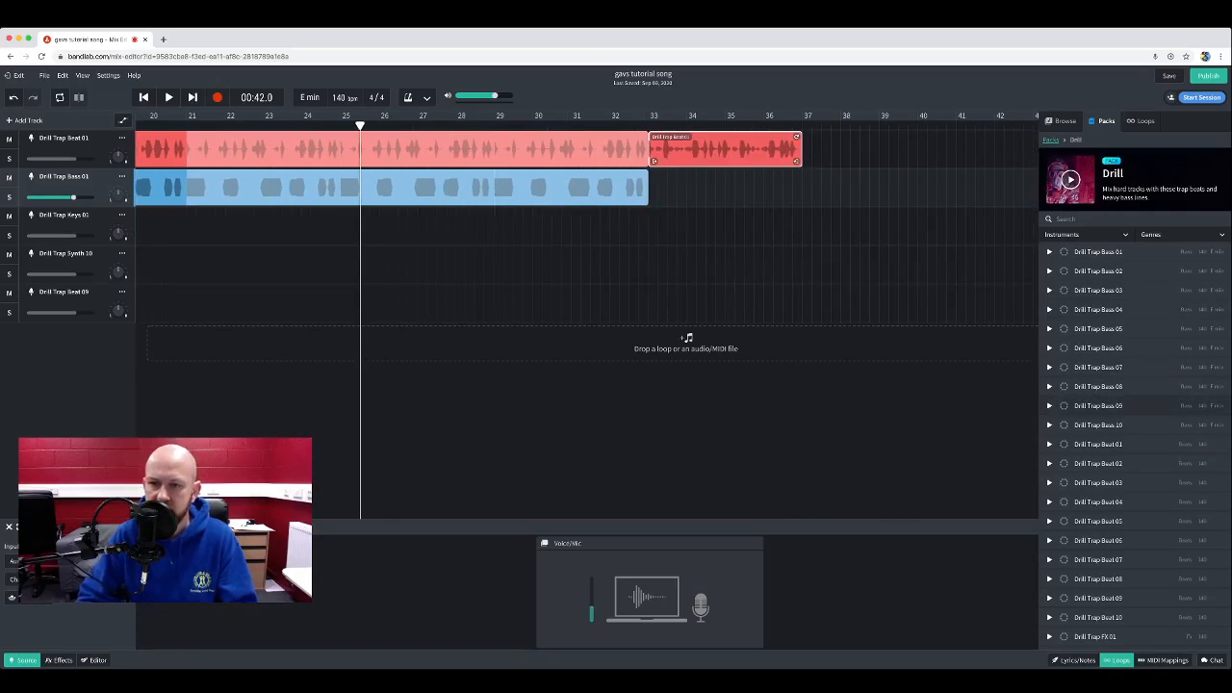
drag(1099, 405, 658, 189)
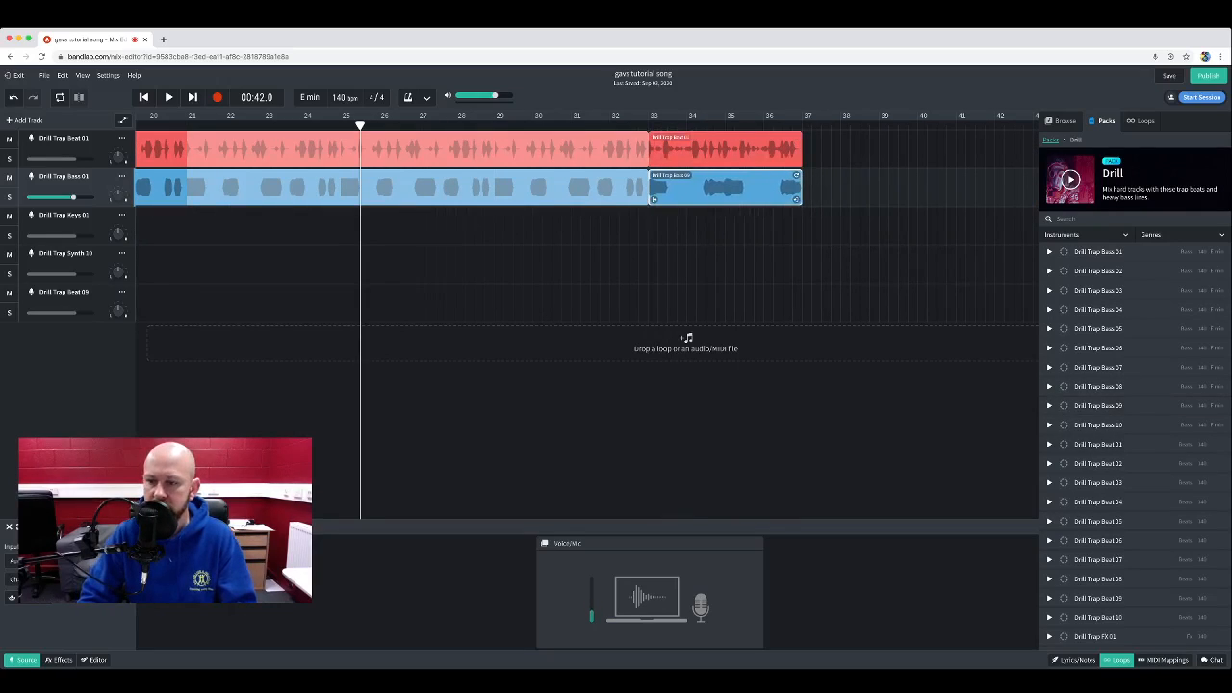
- Place the Drill Trap Keys 01 loop at bar 33 on the keys track and play the transition into that section
scroll(1136, 443, down, 5)
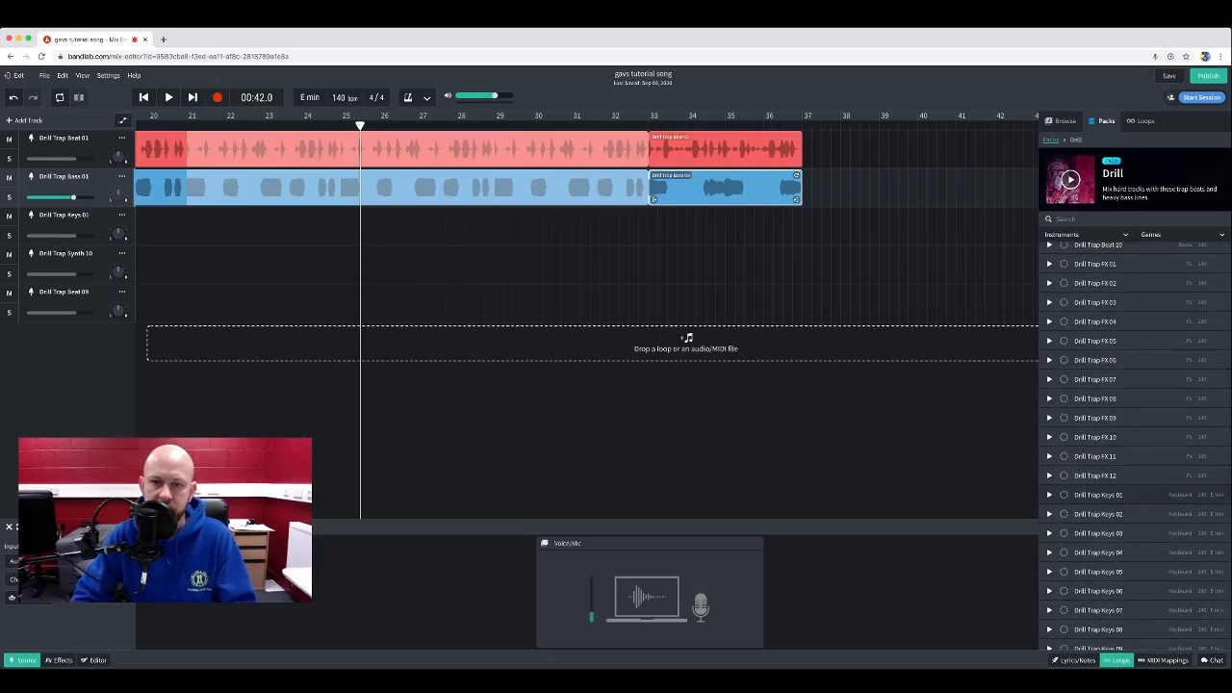
drag(683, 339, 675, 225)
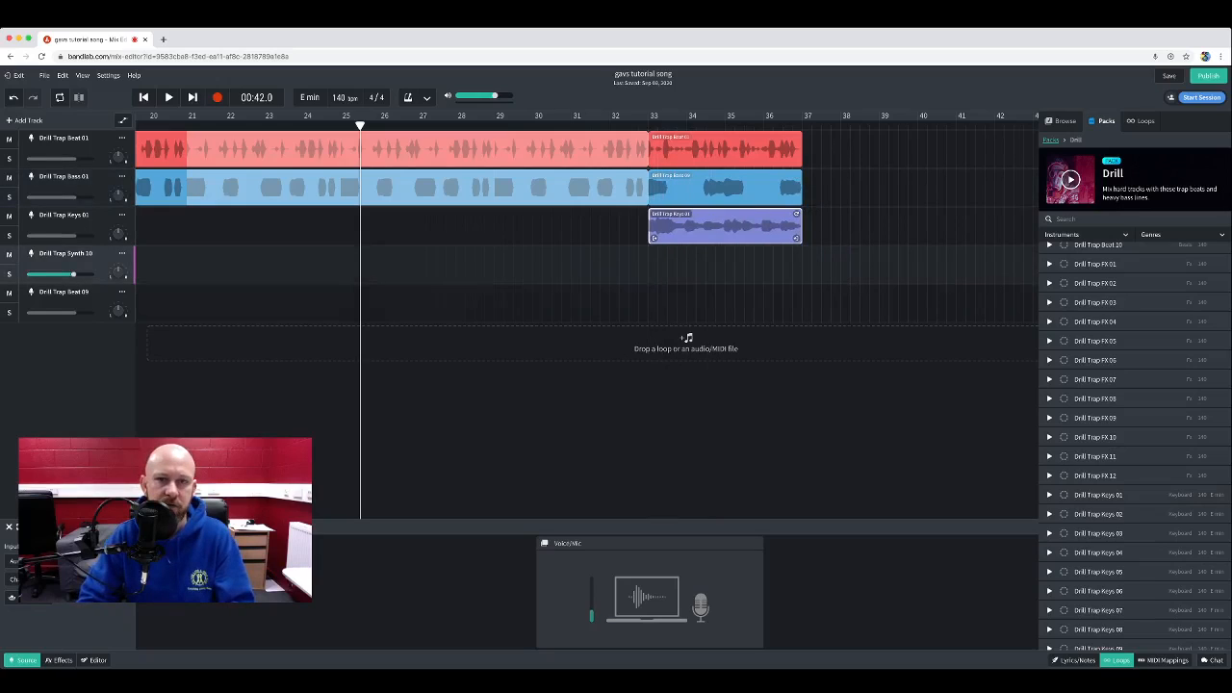
key(space)
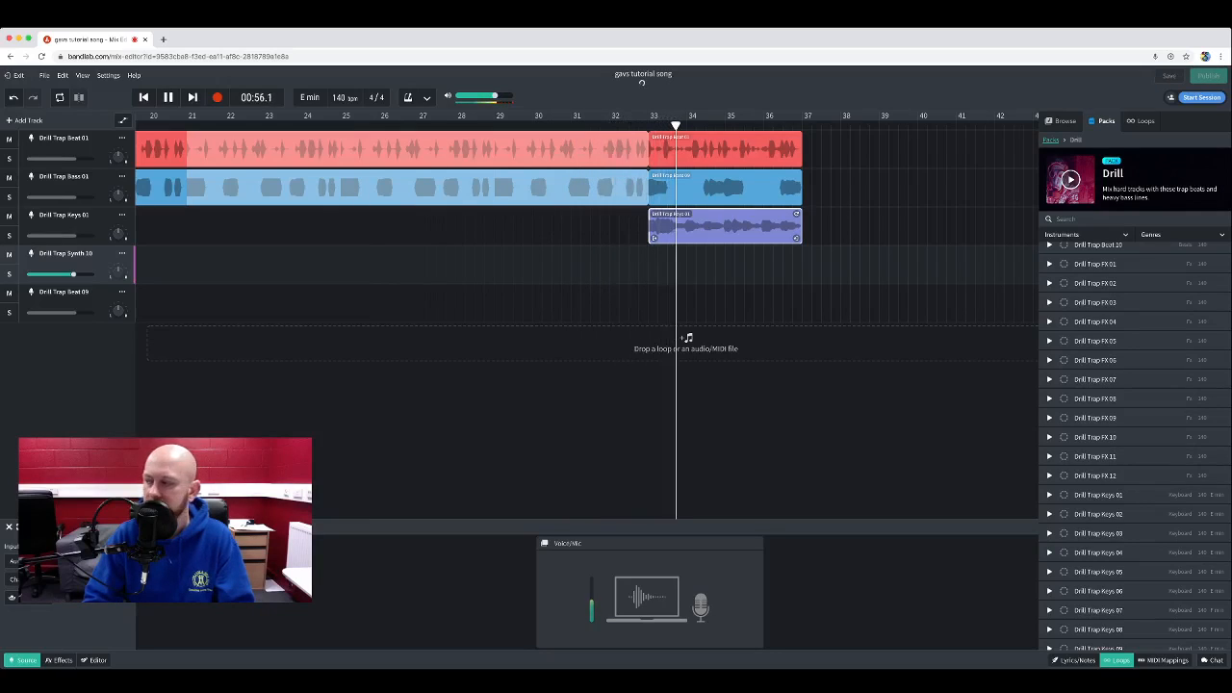
key(space)
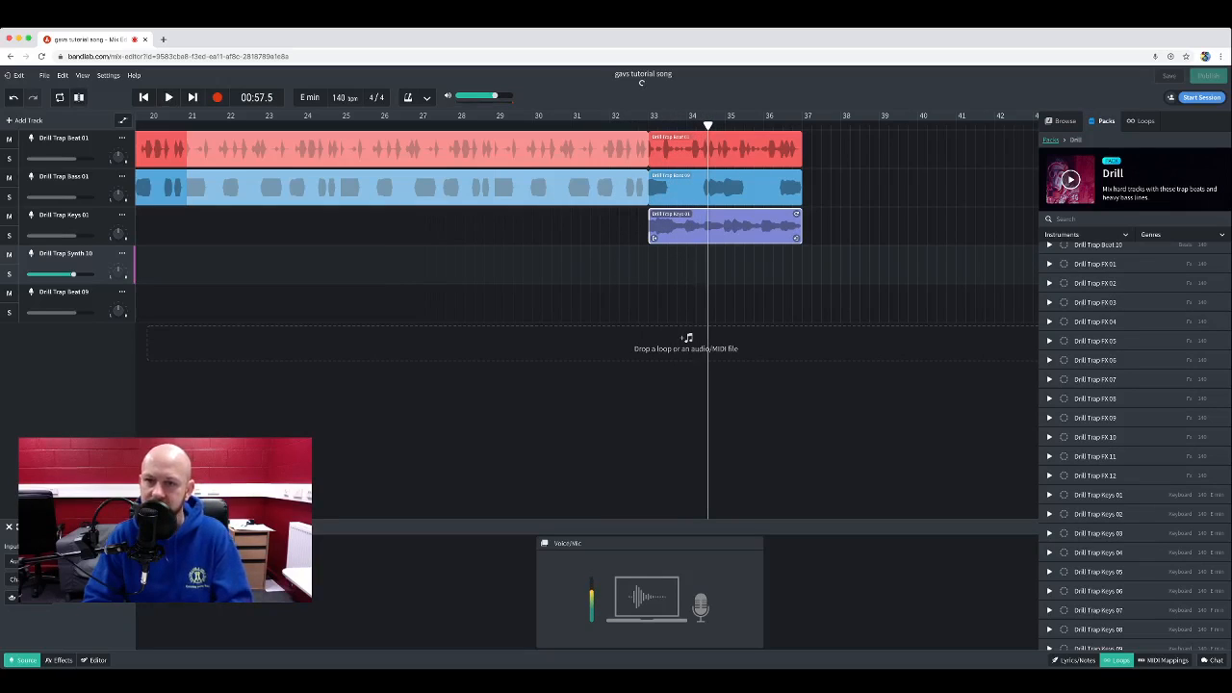
- Loop the beat, bass and keys regions that start at bar 33 out to bar 41
click(722, 149)
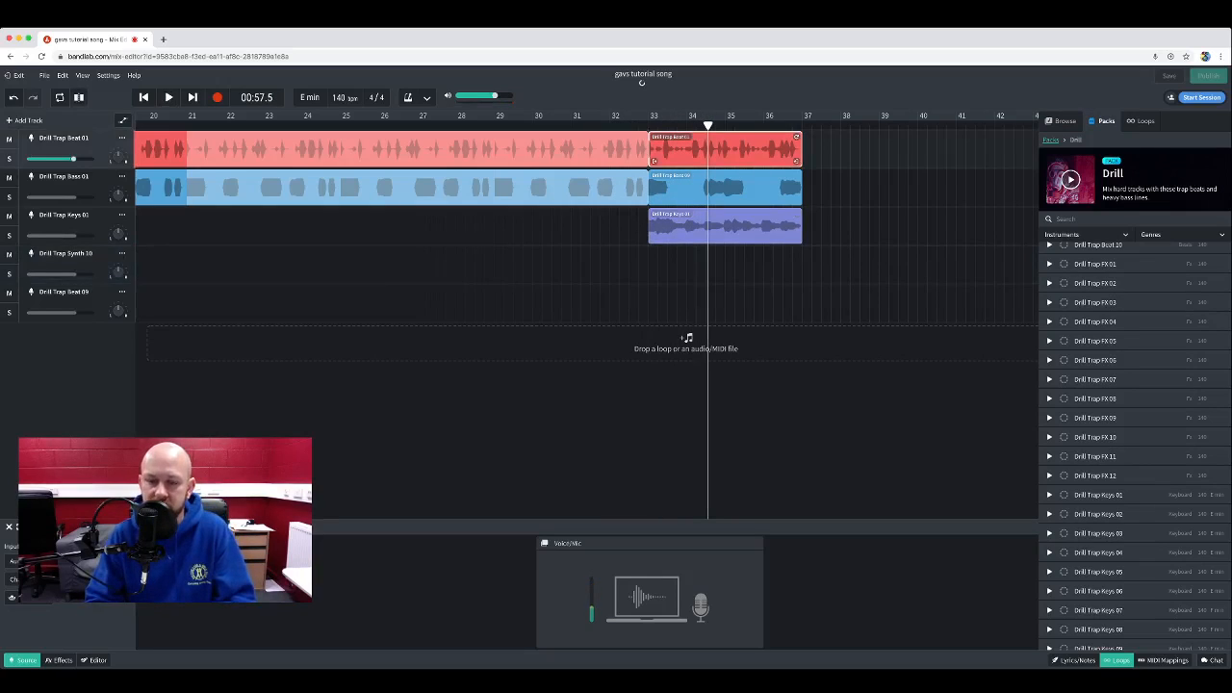
drag(798, 136, 964, 137)
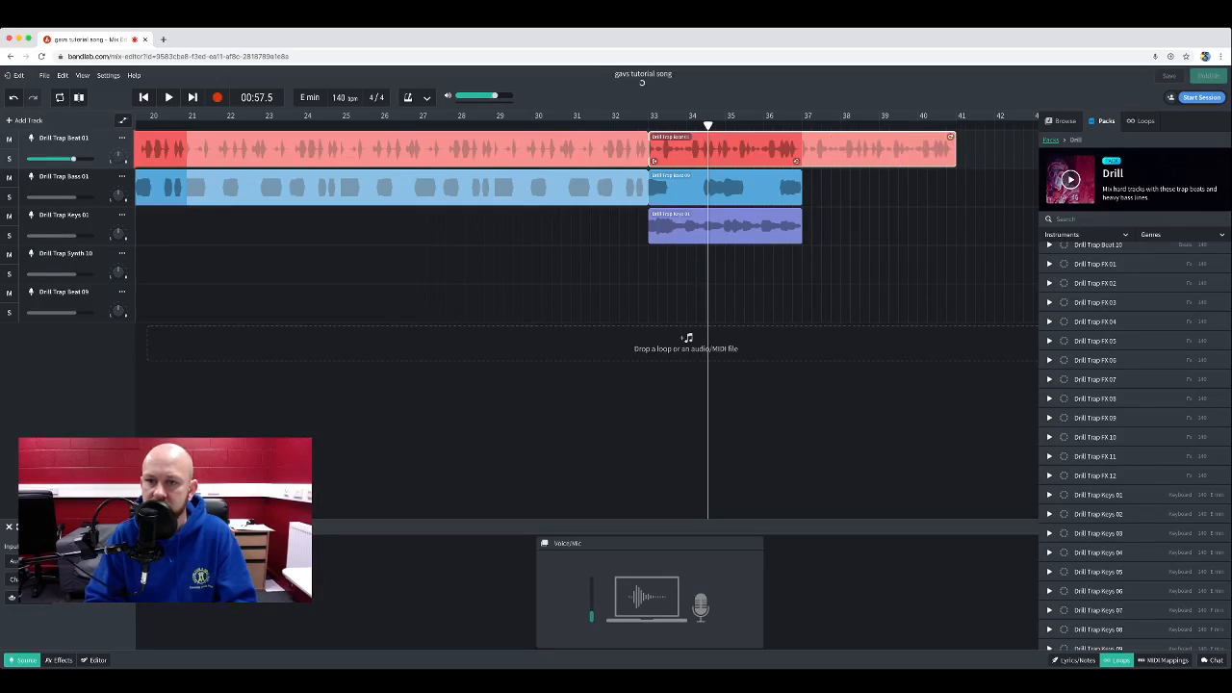
click(732, 188)
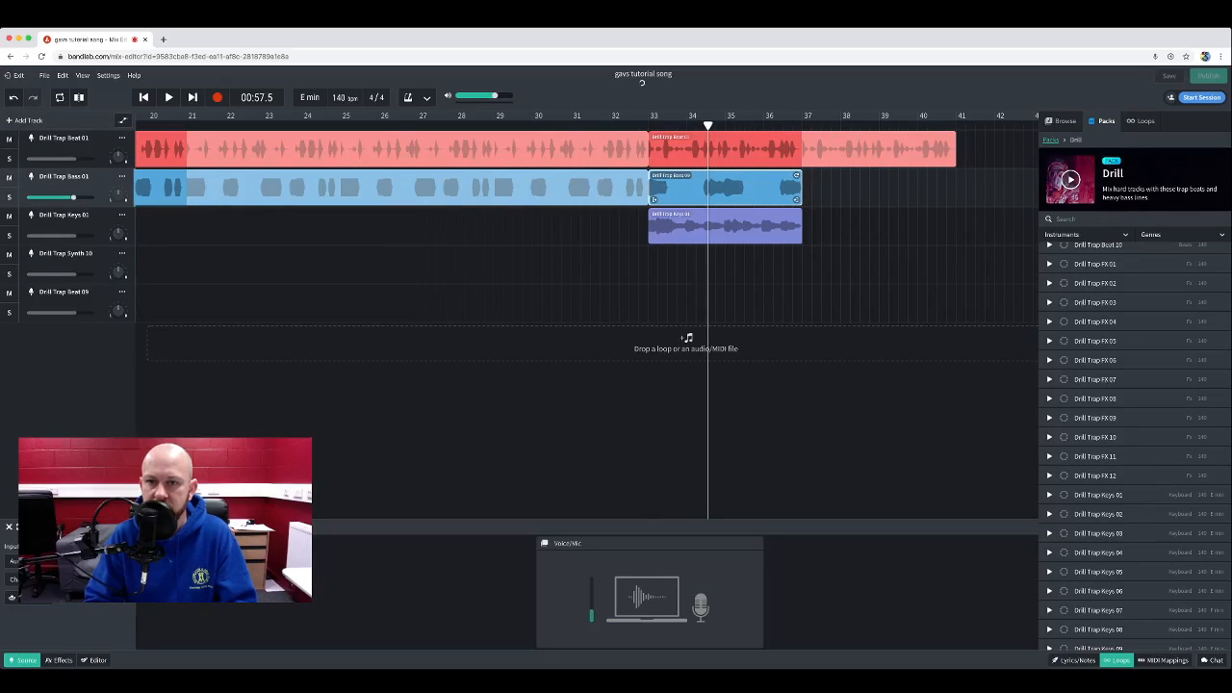
drag(798, 175, 956, 175)
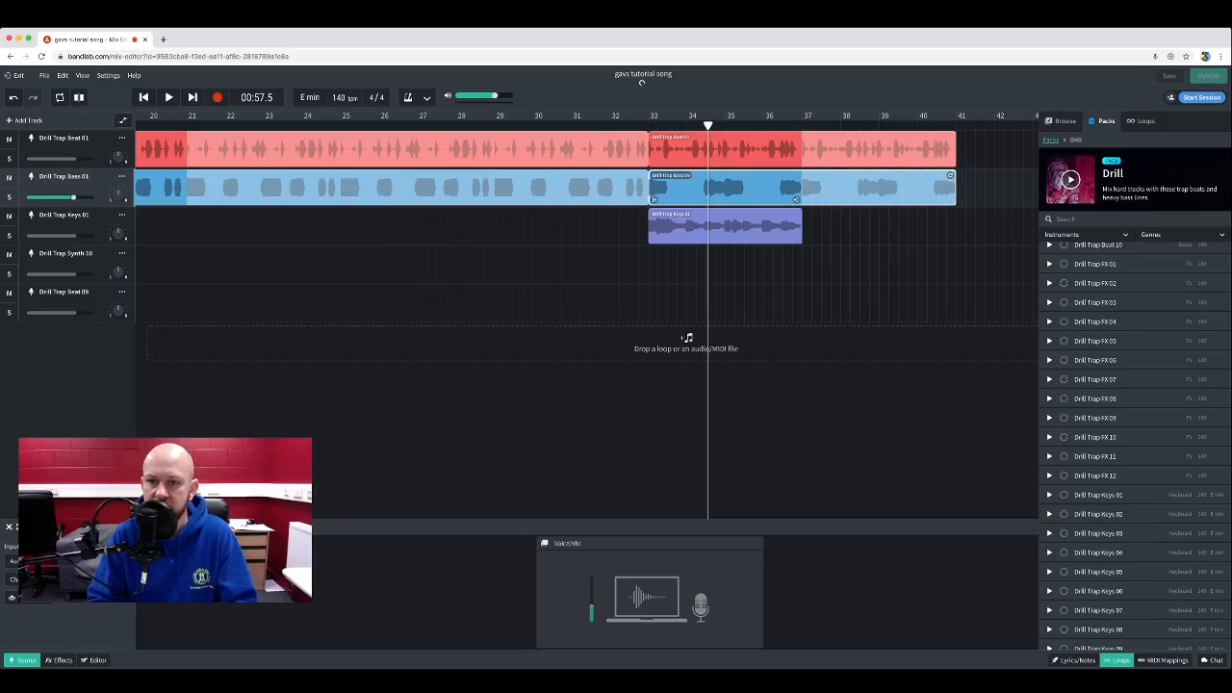
click(732, 228)
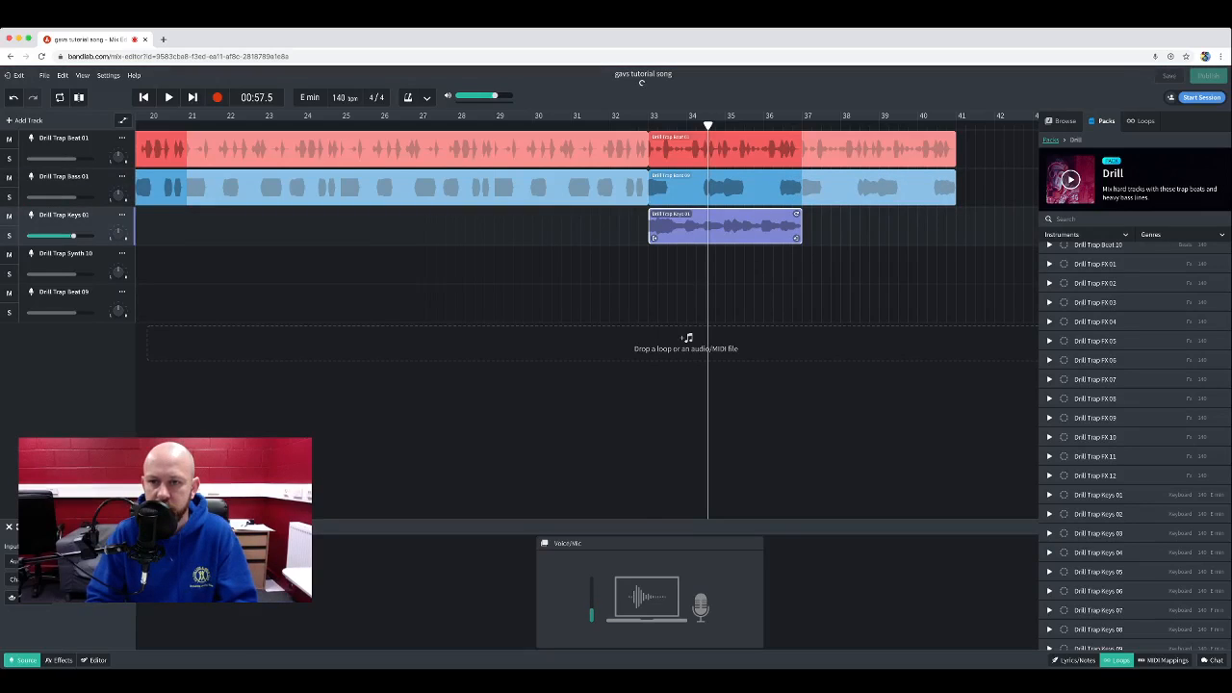
drag(797, 214, 956, 214)
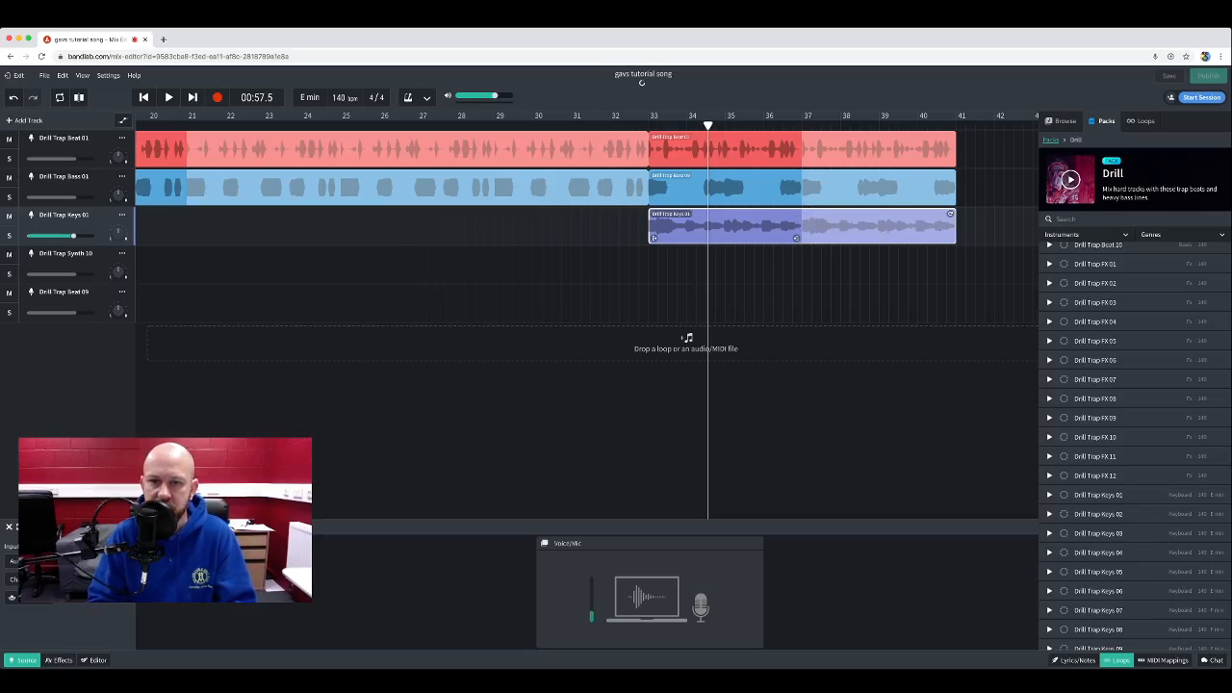
- Review the arrangement from the beginning and play the section that starts at bar 17
scroll(587, 212, left, 10)
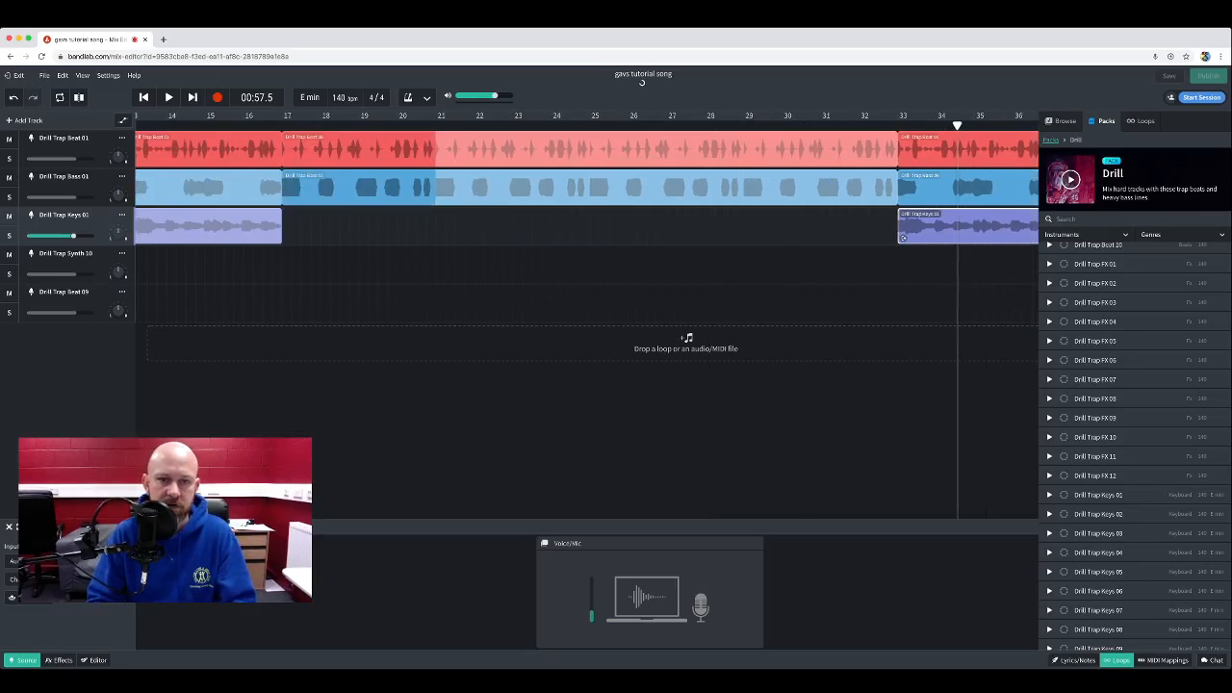
scroll(587, 211, left, 10)
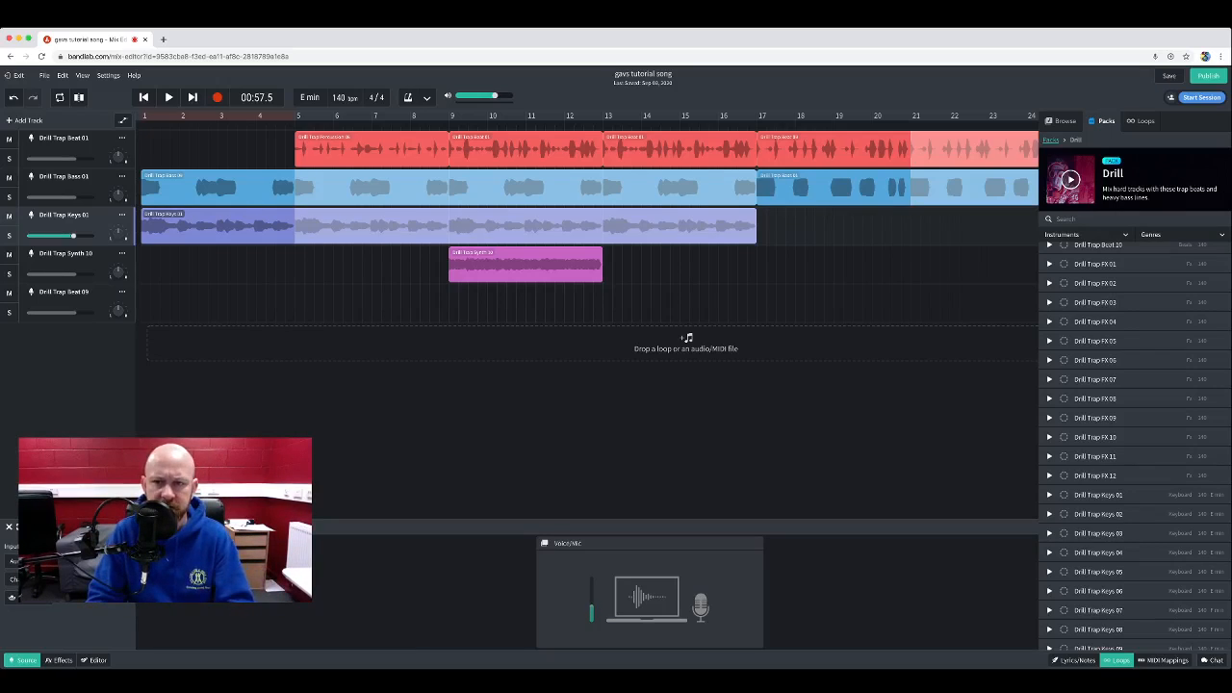
click(860, 262)
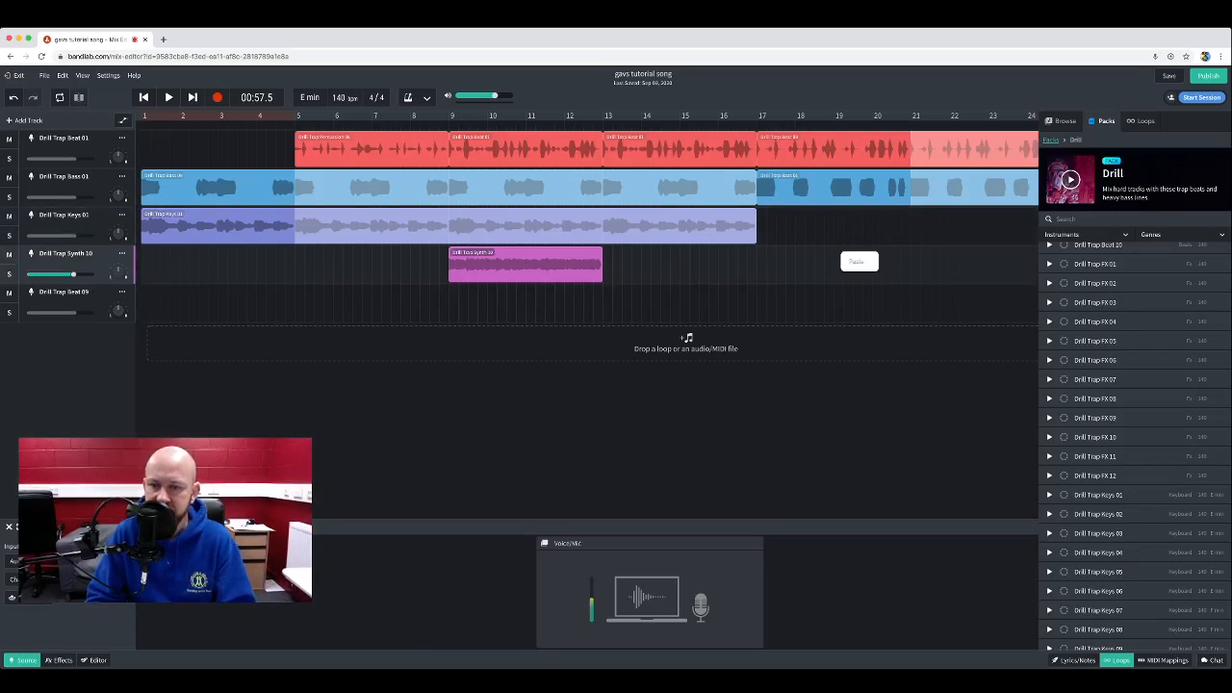
click(859, 302)
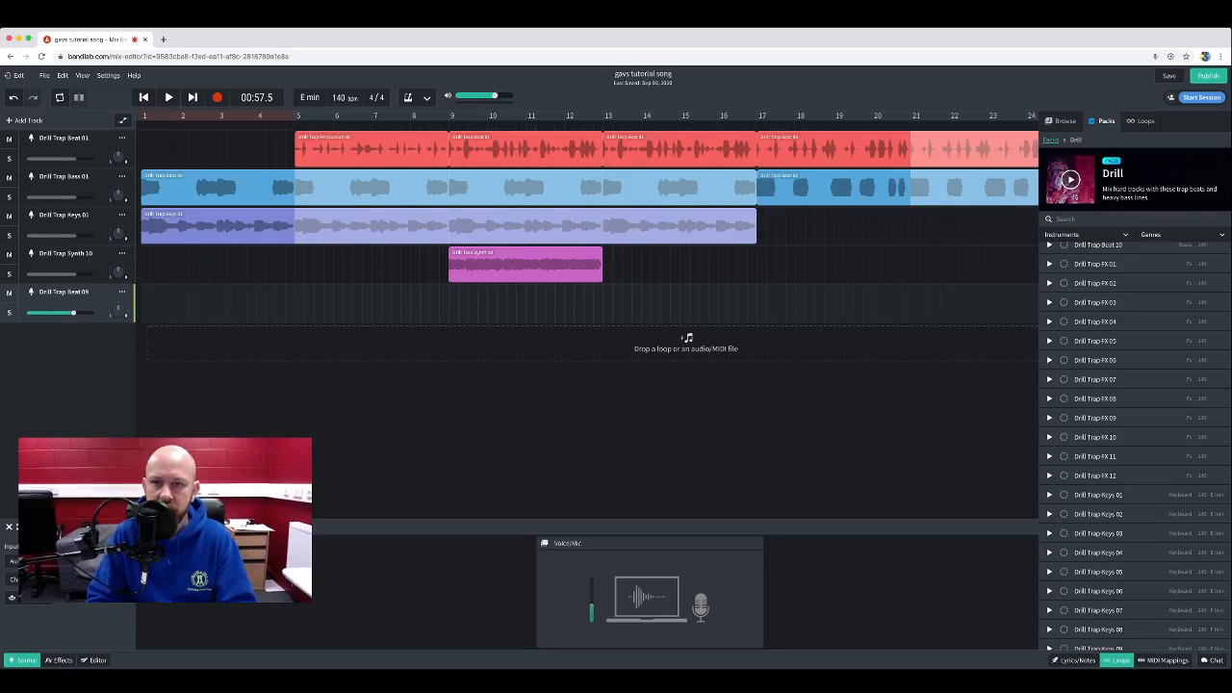
scroll(588, 216, right, 10)
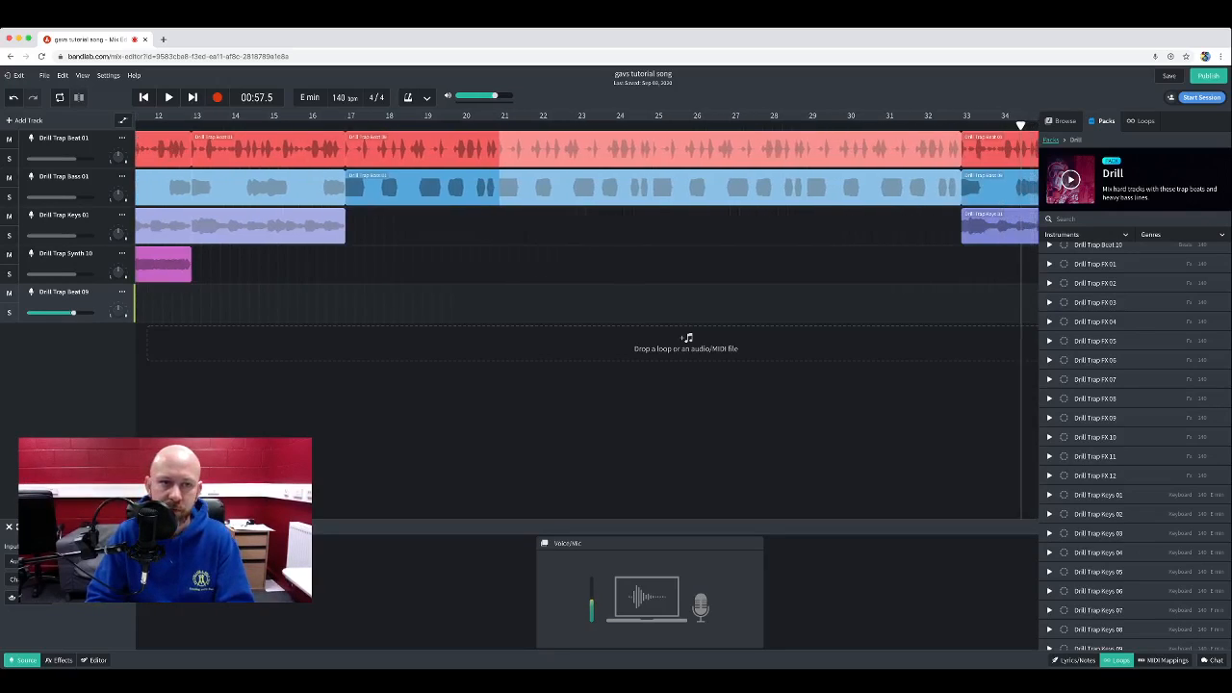
key(space)
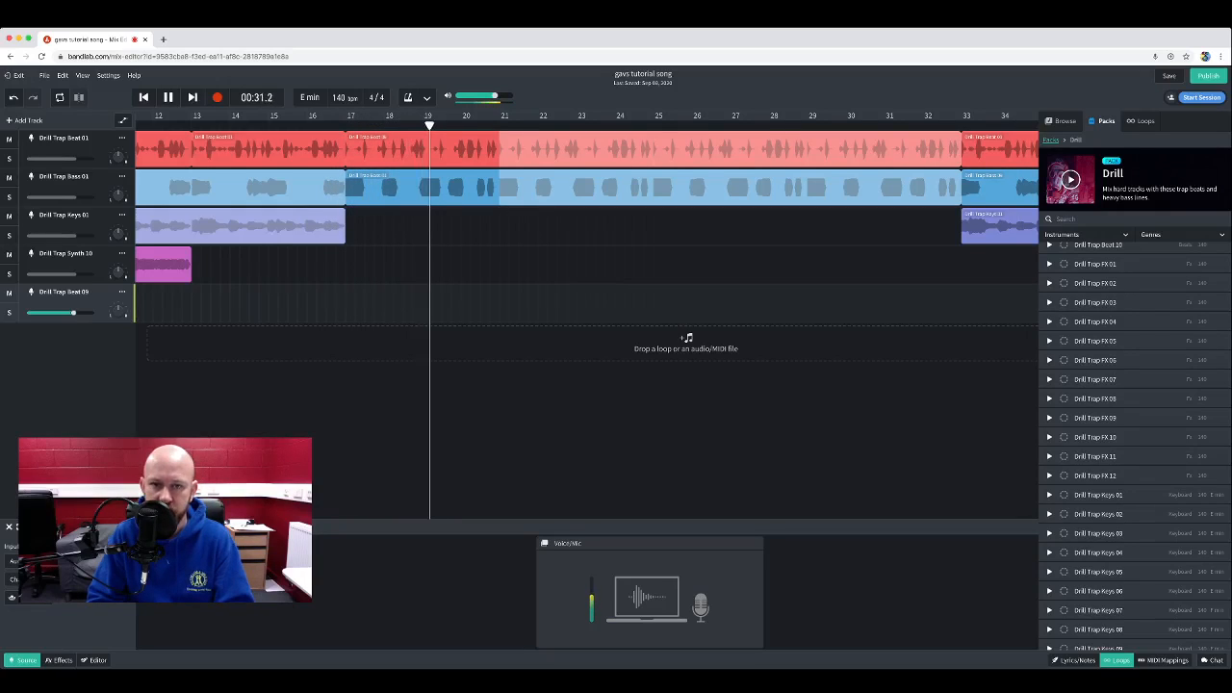
key(space)
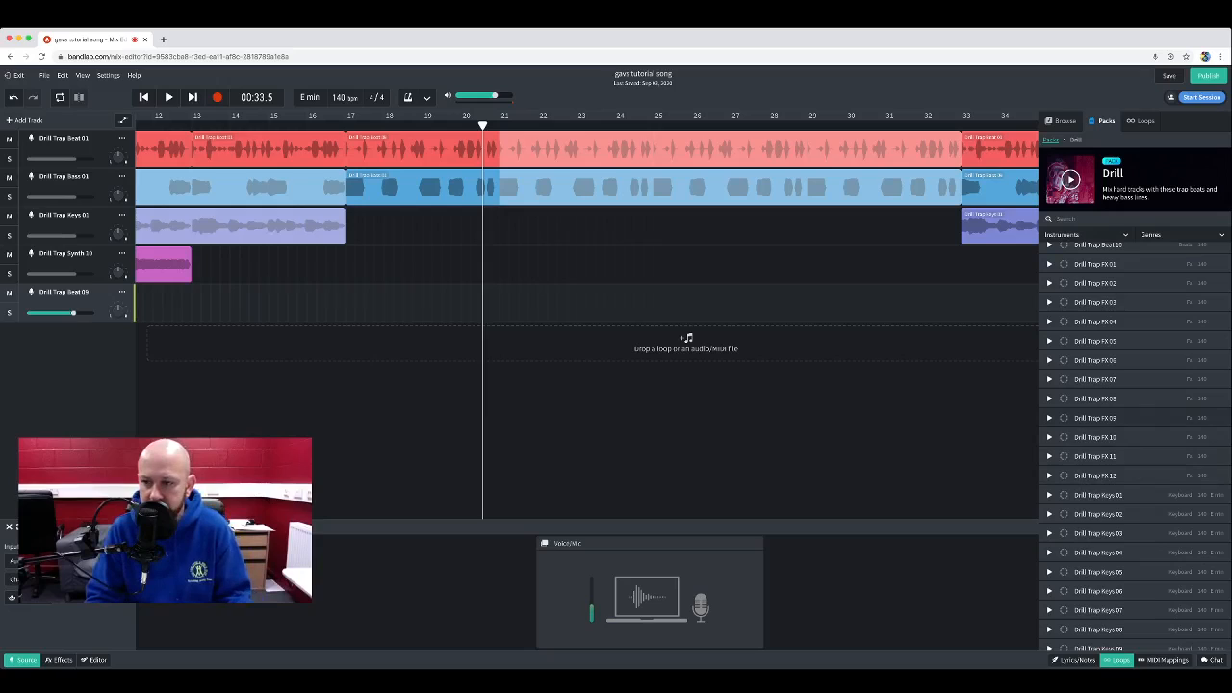
- Add the Drill Trap Keys 08 loop to the empty Drill Trap Beat 09 track and position it at bar 21
scroll(1134, 443, down, 3)
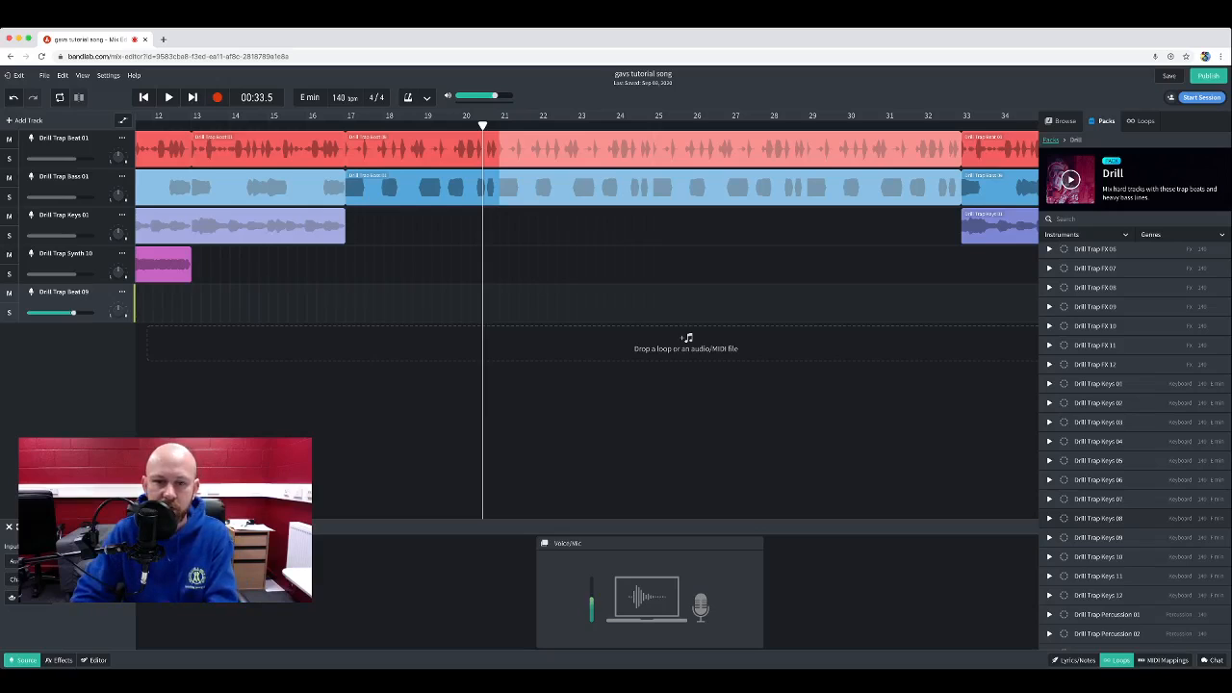
drag(1098, 518, 664, 303)
drag(740, 303, 575, 304)
- Play the arrangement from around bar 16, lower the Drill Trap Beat 09 track's volume to about -4.8 dB, and replay the added keys loop
click(324, 116)
key(Left)
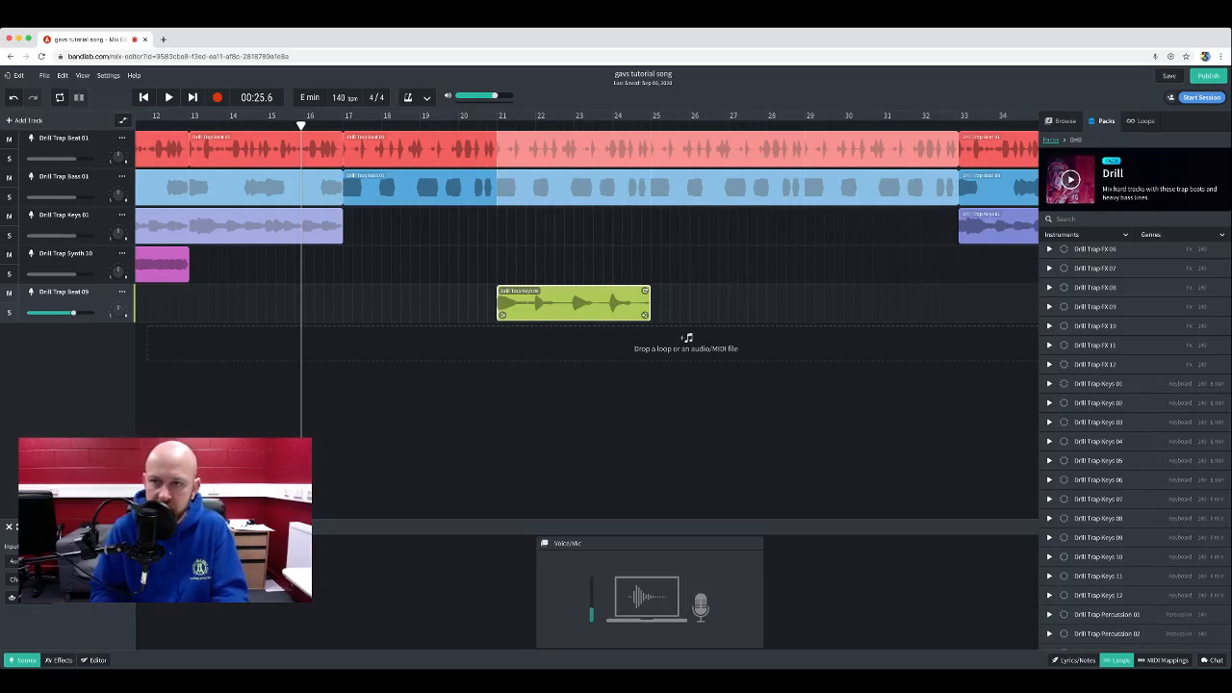
key(space)
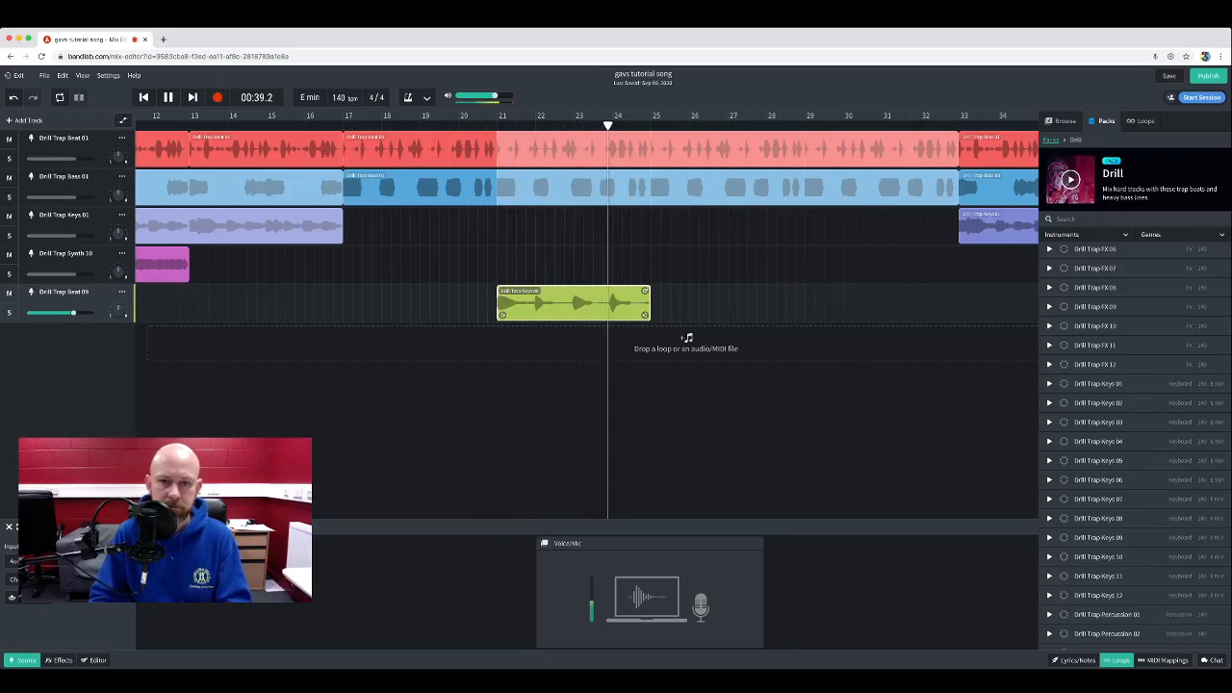
key(space)
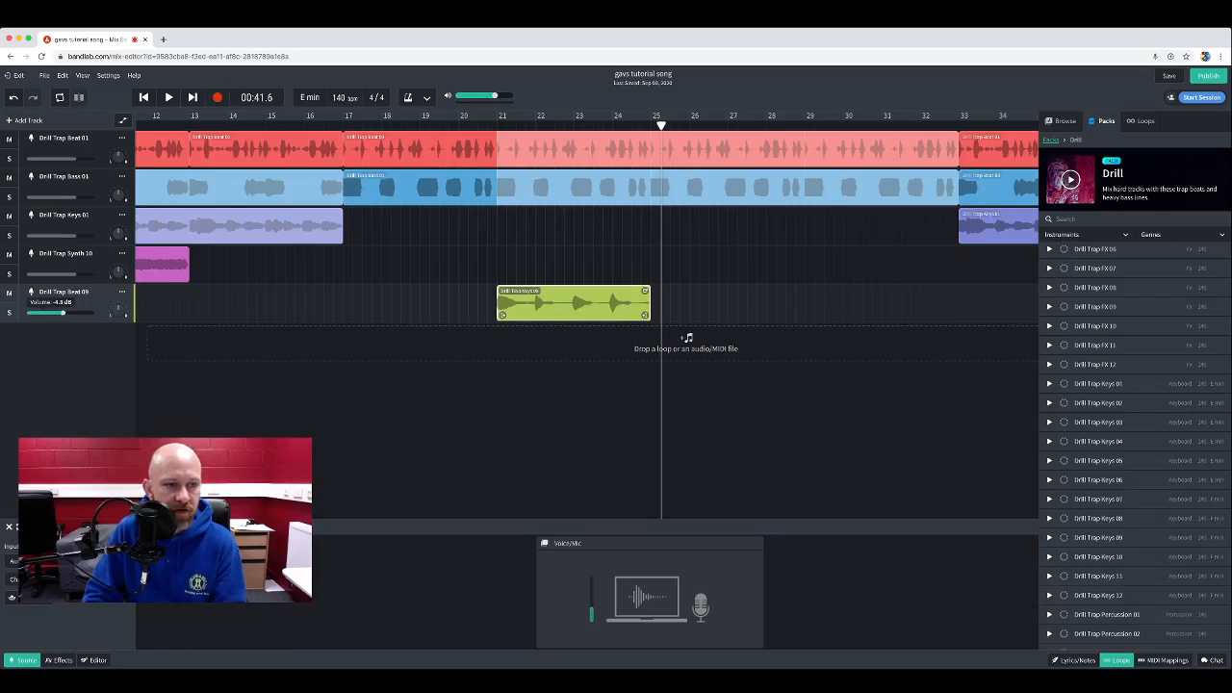
key(space)
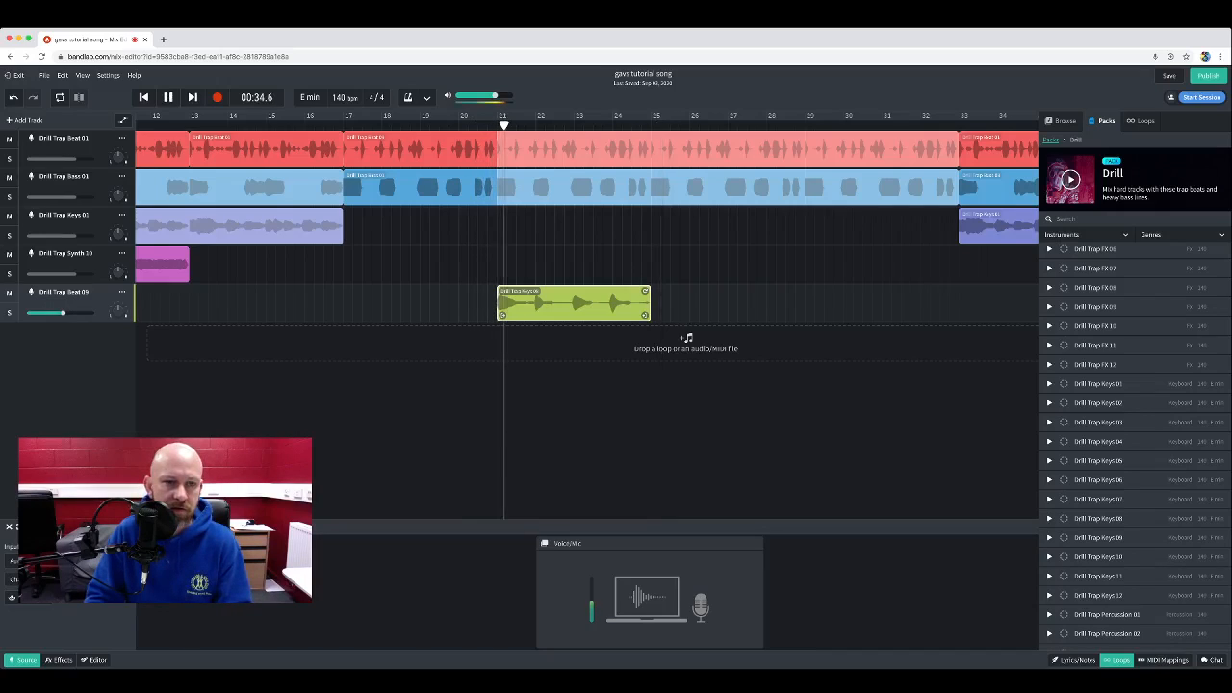
- Lower the Drill Trap Beat 09 track's volume slightly further, stop playback, and move the playhead to the keys loop's end at bar 25
mouse_move(62, 313)
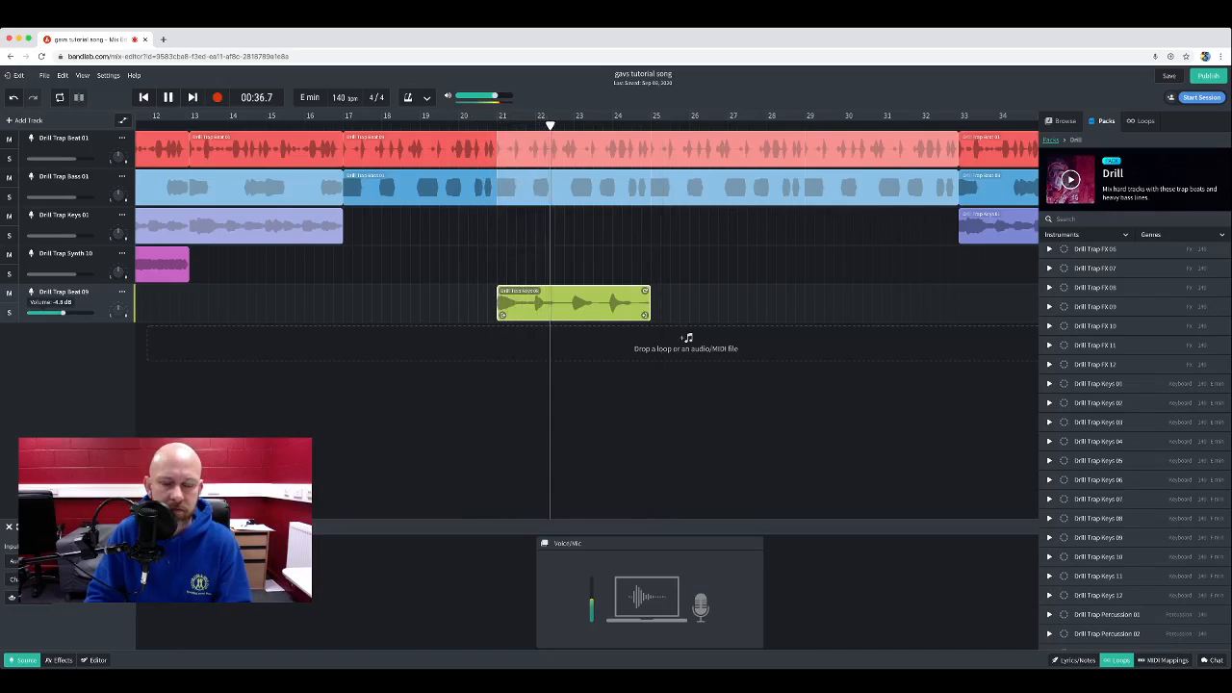
key(space)
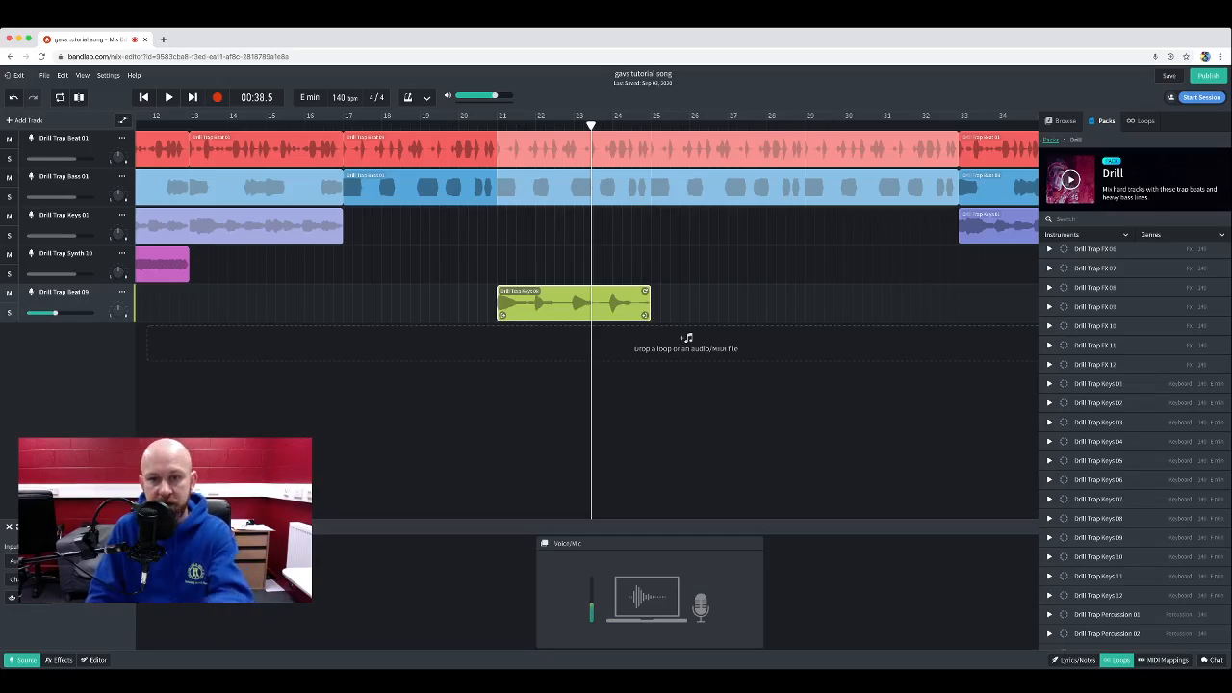
click(651, 115)
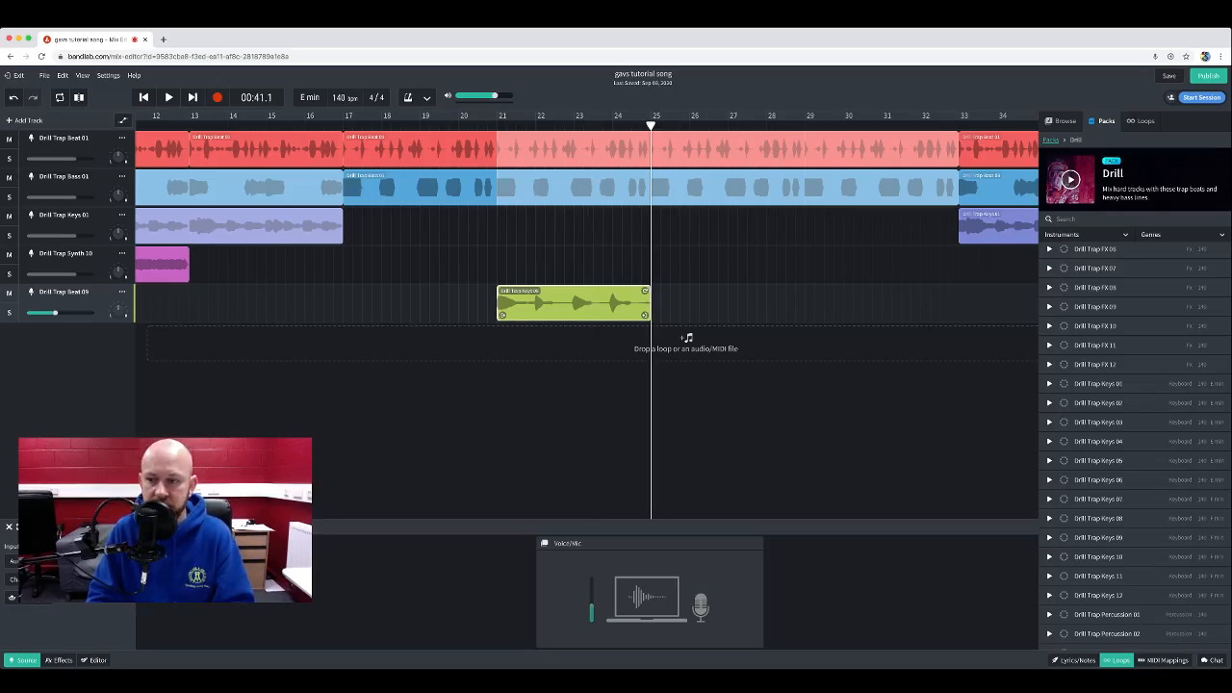
- Audition the Drill pack's FX loops and place Drill Trap FX 08 on a new track starting at bar 25
scroll(1136, 442, down, 2)
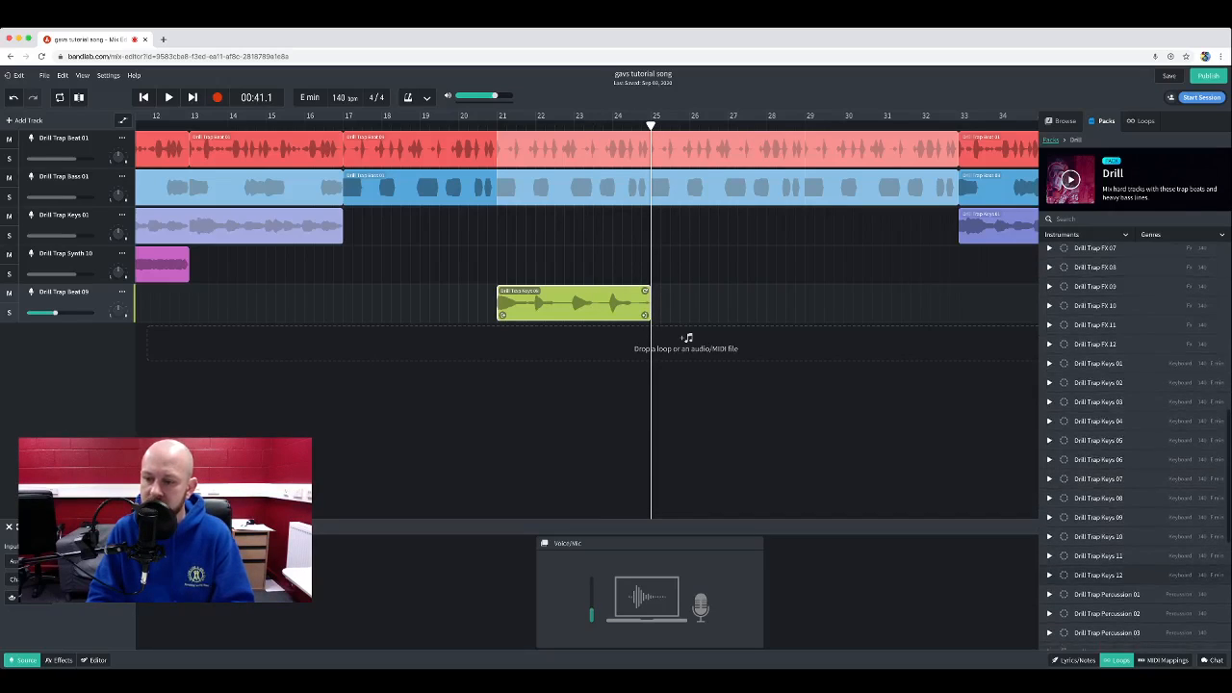
scroll(1136, 443, up, 3)
scroll(1135, 443, up, 3)
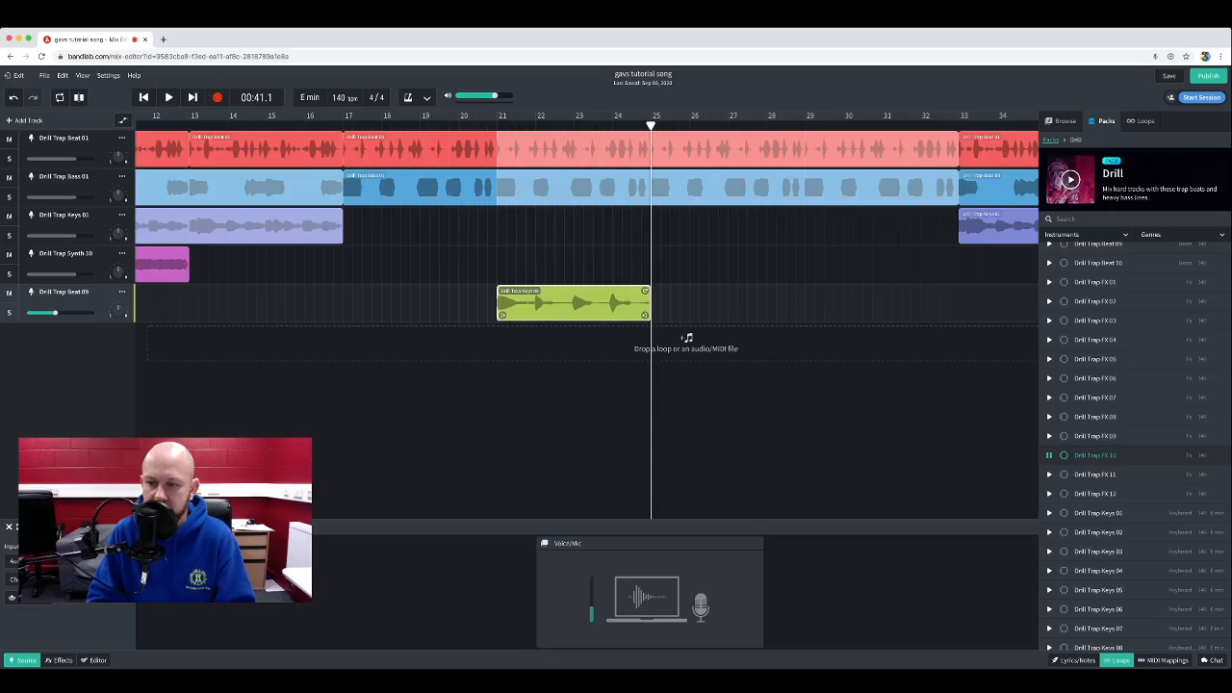
drag(1095, 455, 1107, 397)
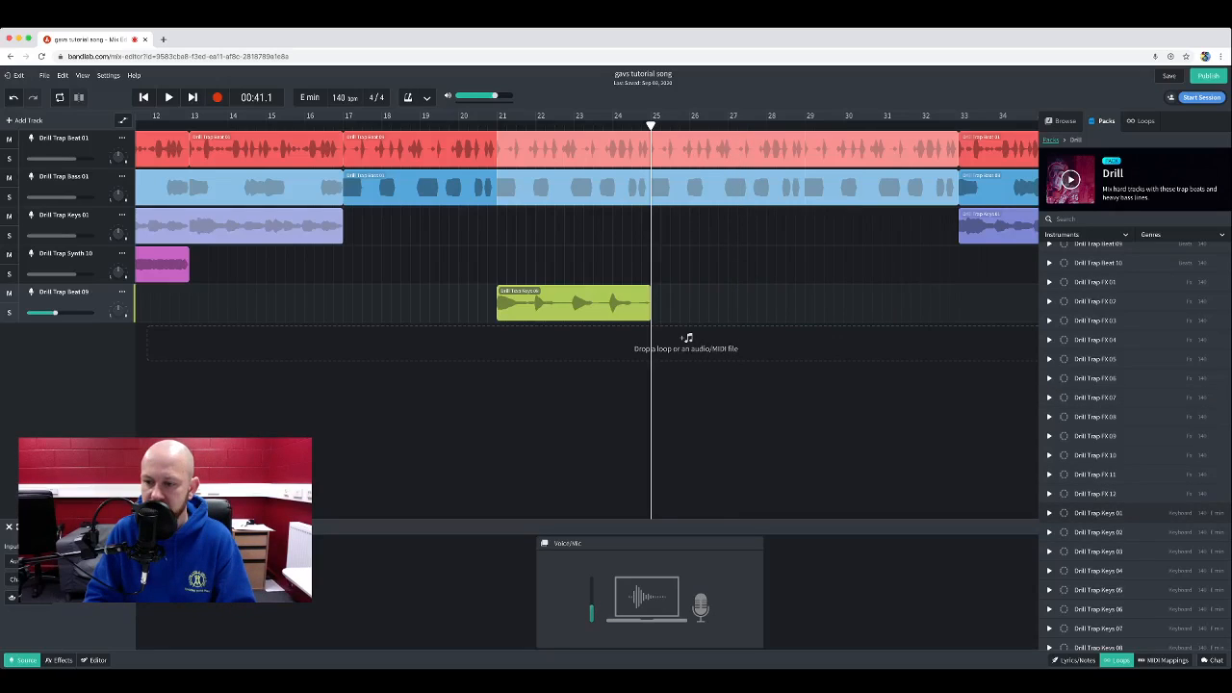
drag(1096, 416, 809, 343)
drag(732, 342, 709, 342)
- Lower the Drill Trap FX 08 track's volume and play the arrangement from bar 25 into the section that returns at bar 33
drag(73, 352, 61, 352)
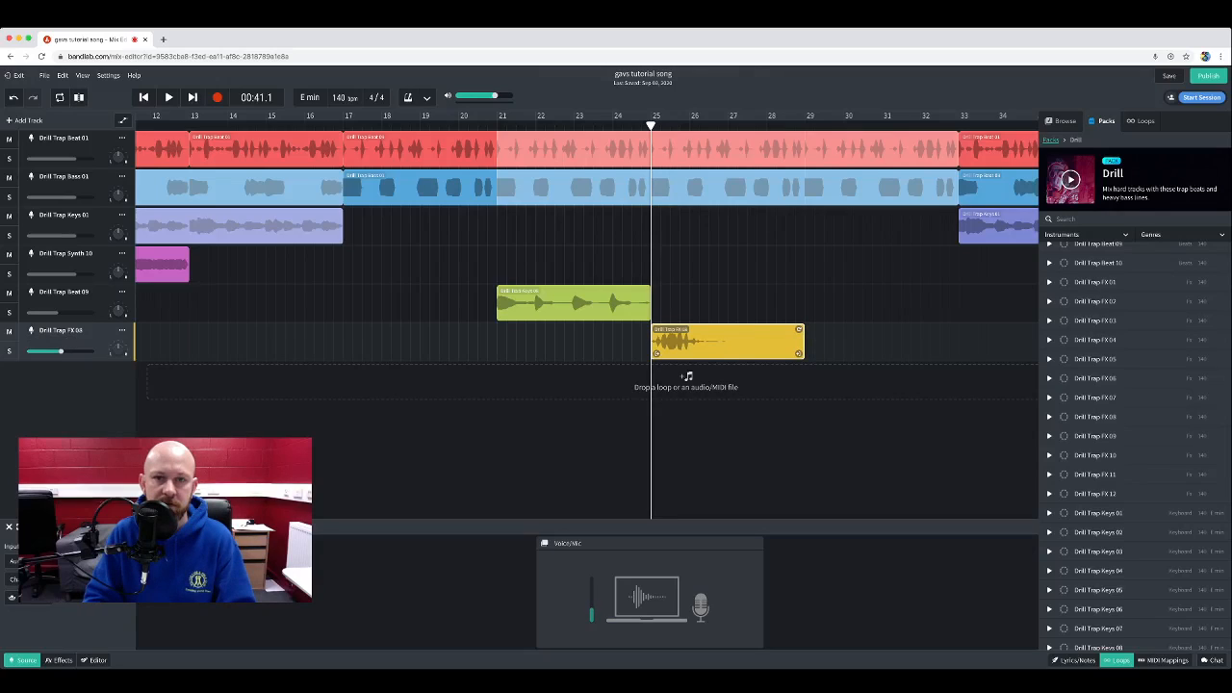
key(space)
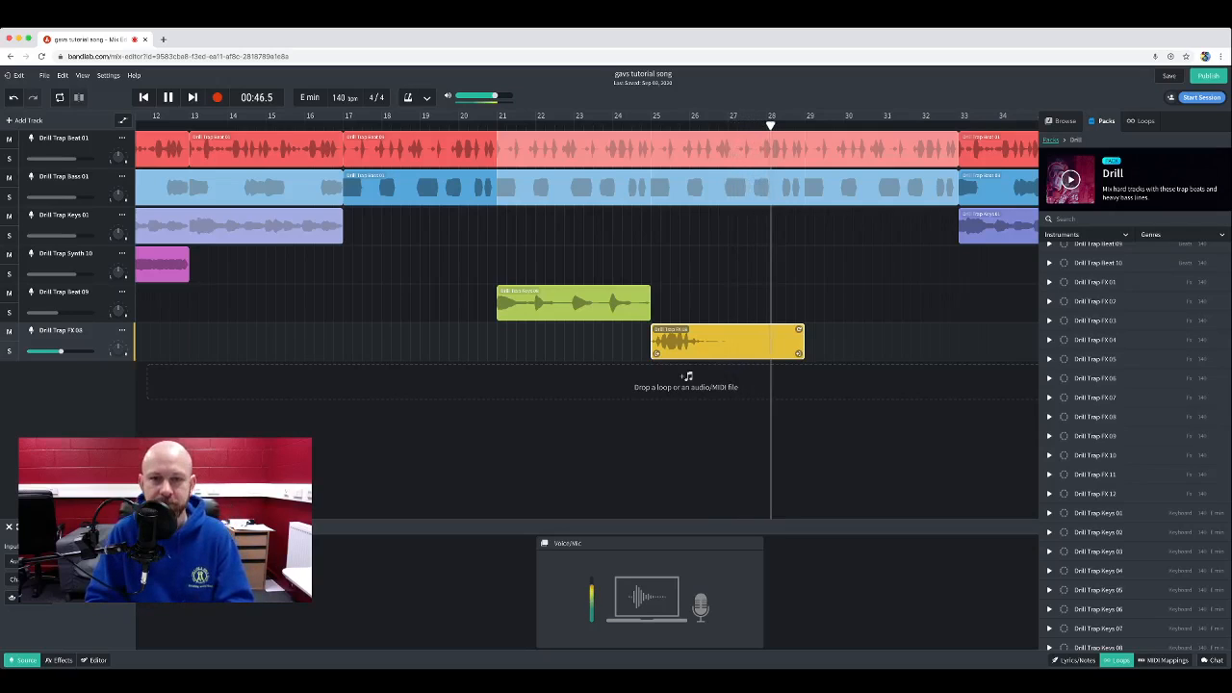
scroll(683, 318, down, 10)
scroll(684, 318, up, 10)
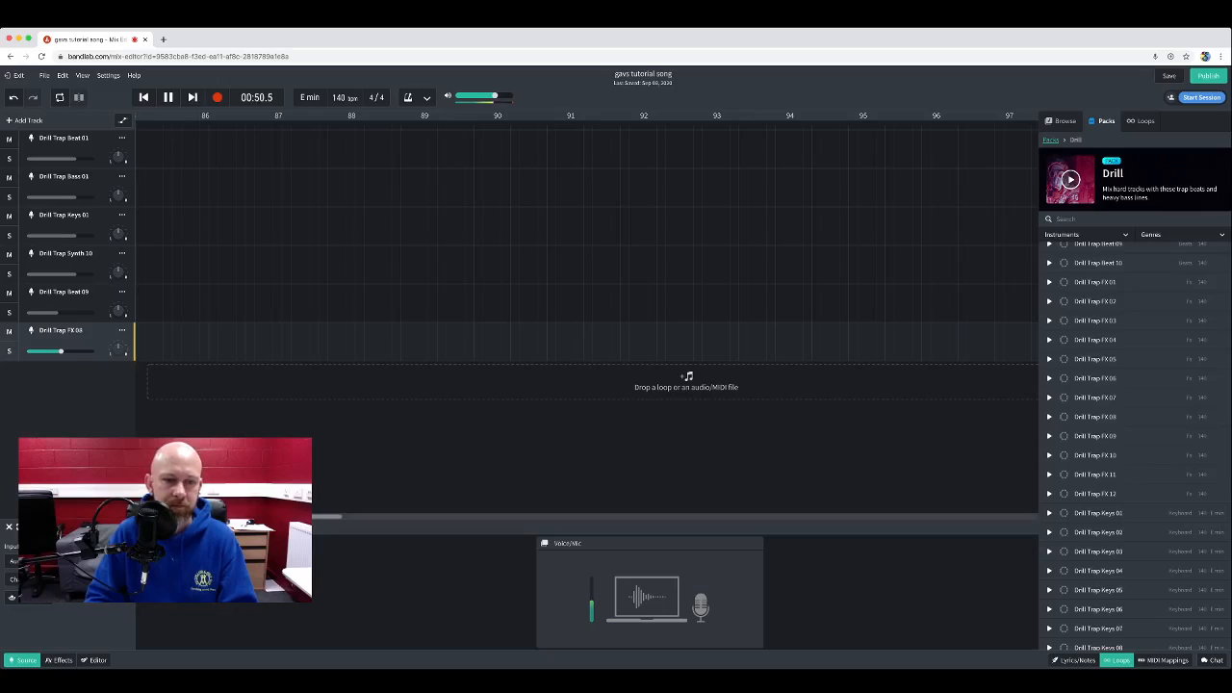
drag(327, 516, 150, 517)
scroll(587, 241, right, 15)
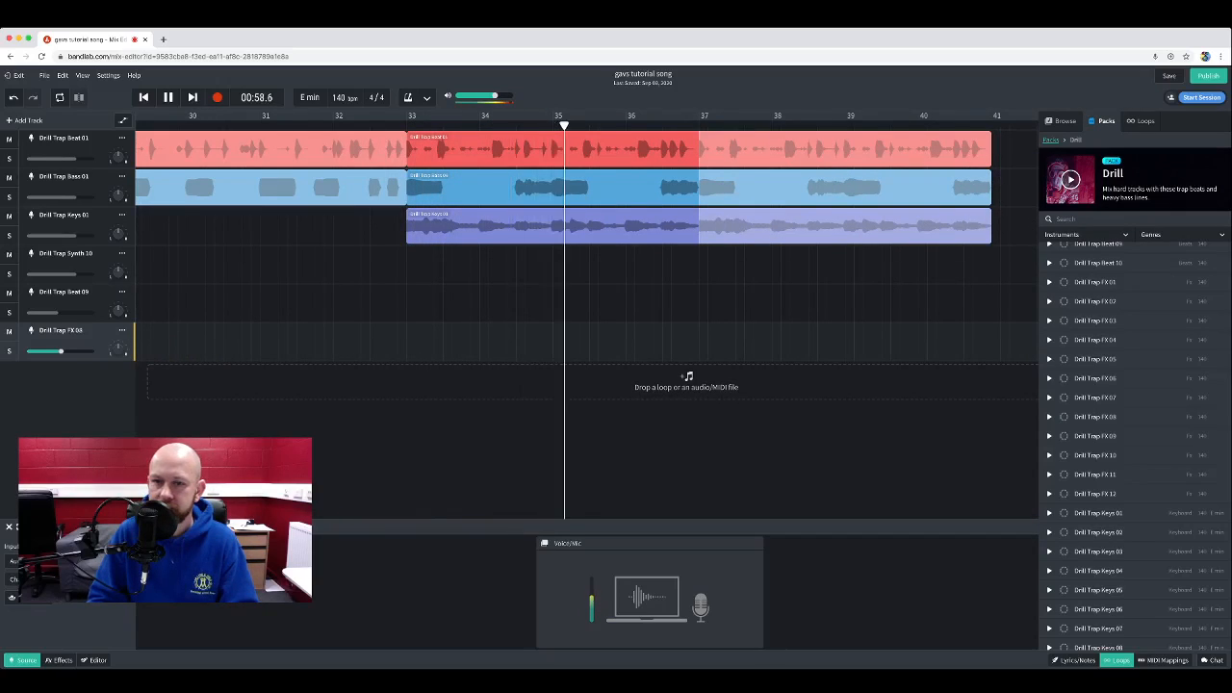
- Select the Drill Trap Beat 09 track, stop playback around bar 37, and review the whole arrangement on the timeline
click(77, 262)
click(77, 302)
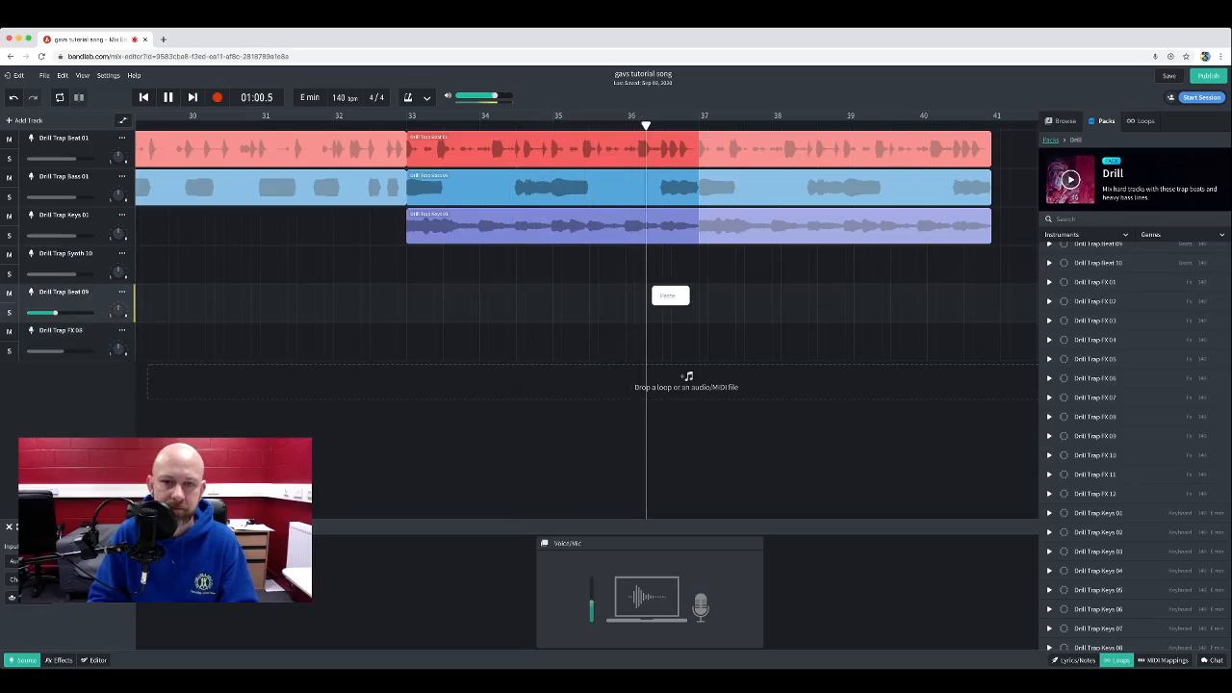
key(space)
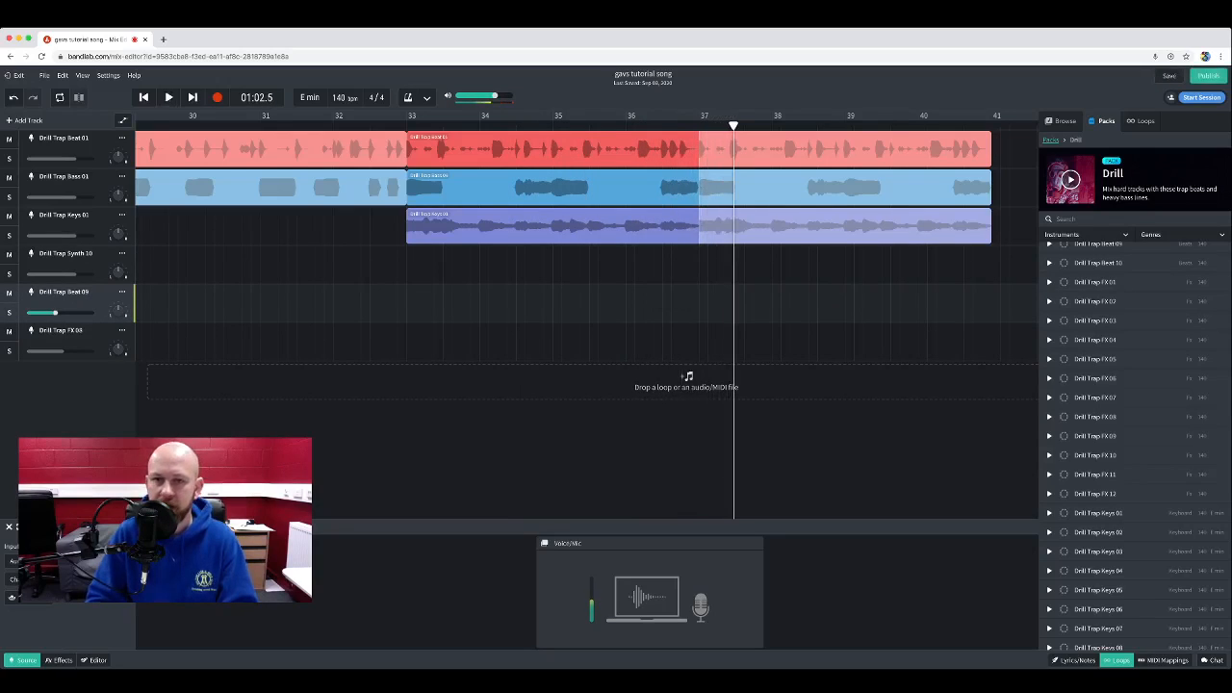
scroll(587, 241, down, 5)
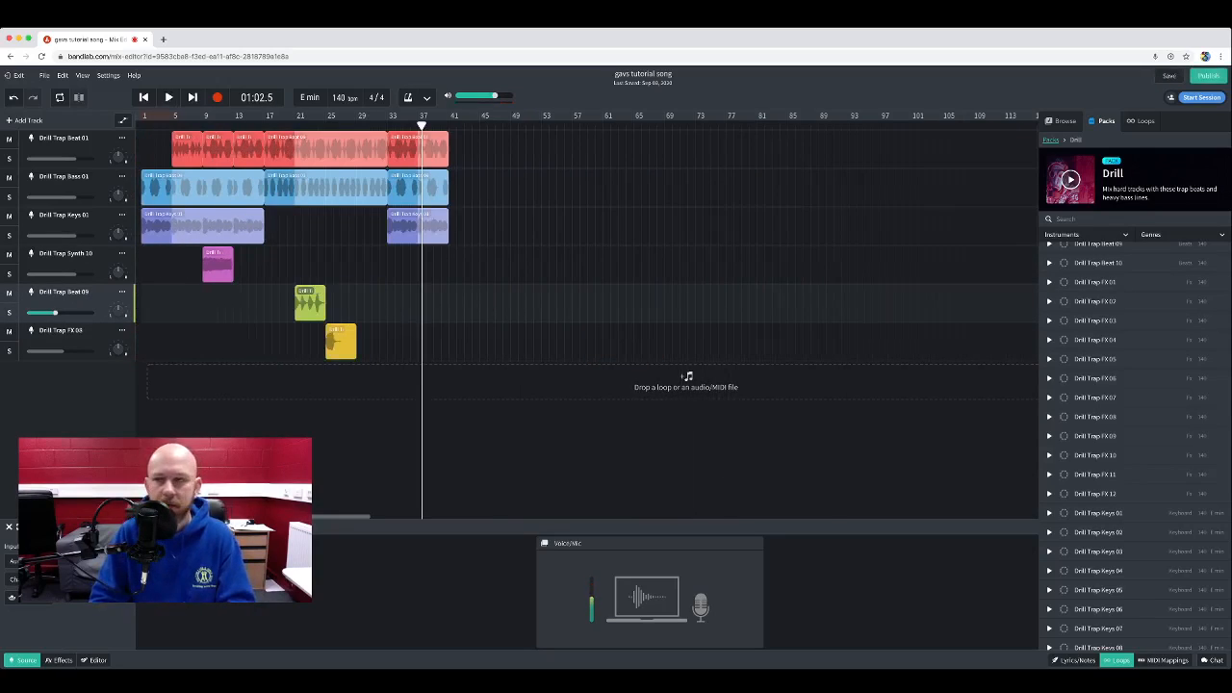